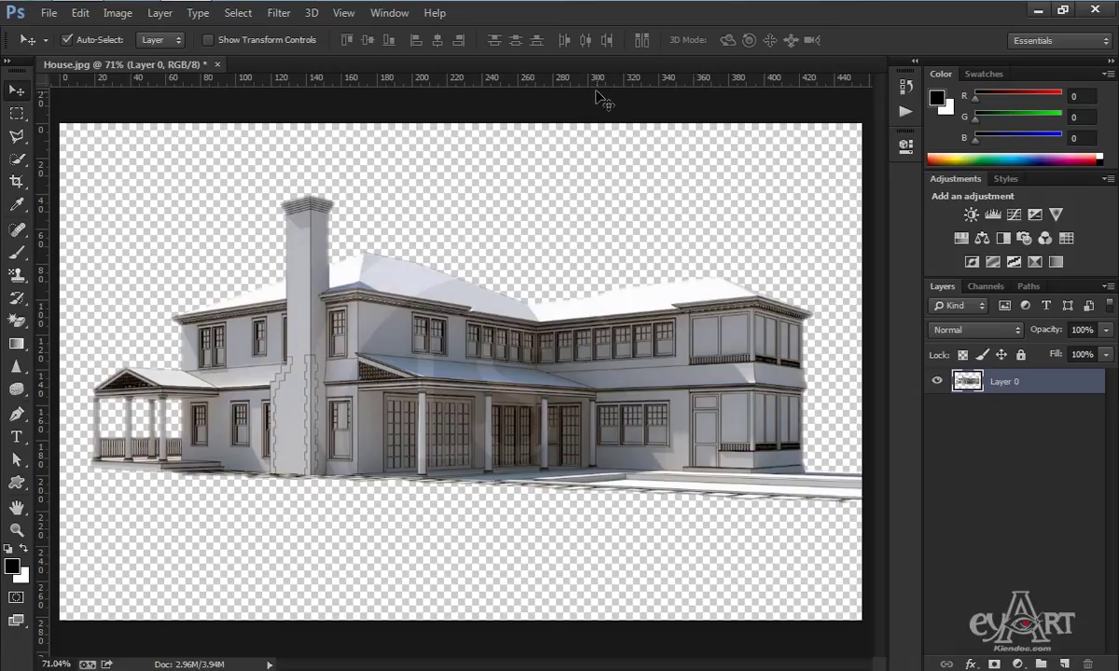
Drag a horizontal guide to about 196 mm, along the house's base
mouse_move(540, 85)
left_mouse_down()
mouse_move(558, 474)
mouse_move(548, 469)
left_mouse_up()
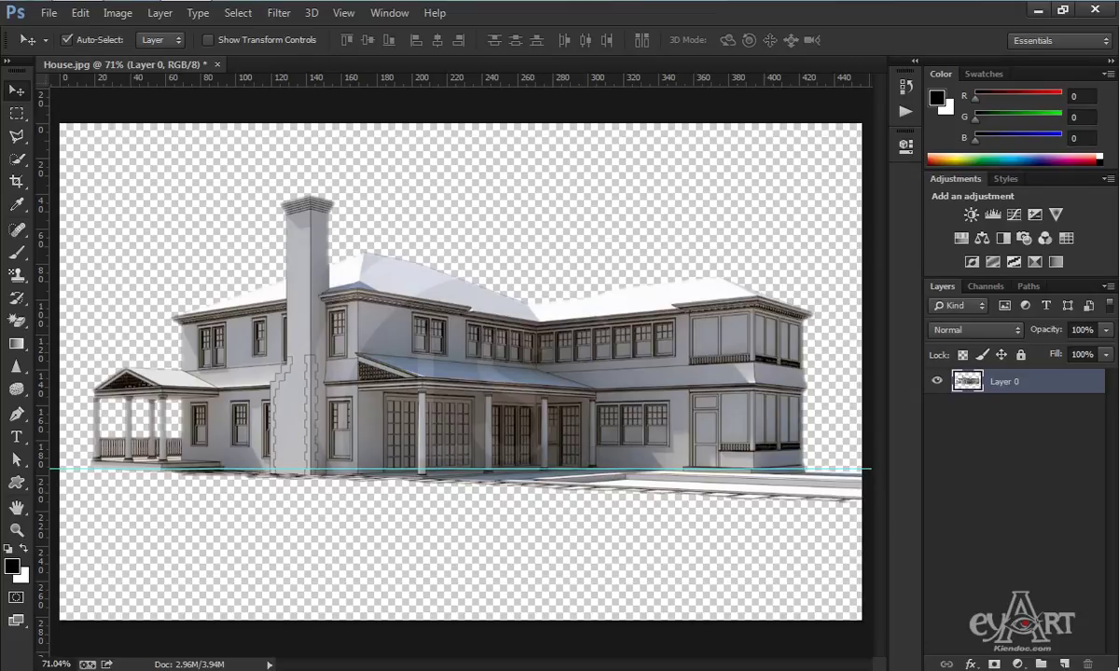
Open 01.PSD from the 06 folder alongside House.jpg
key("ctrl+o")
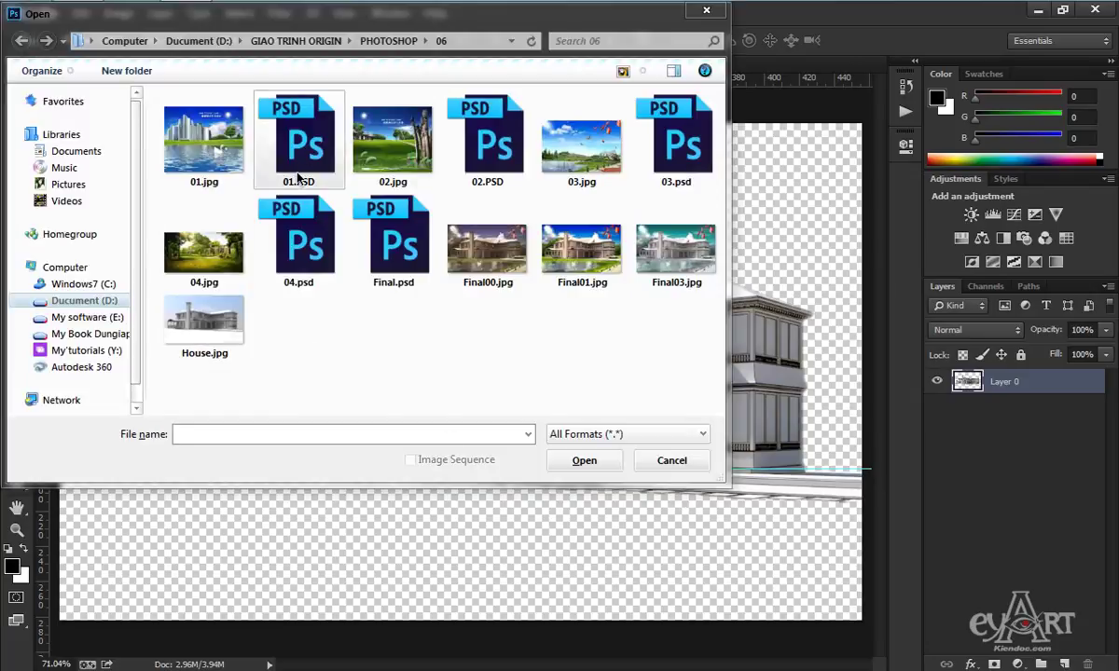
left_click(303, 134)
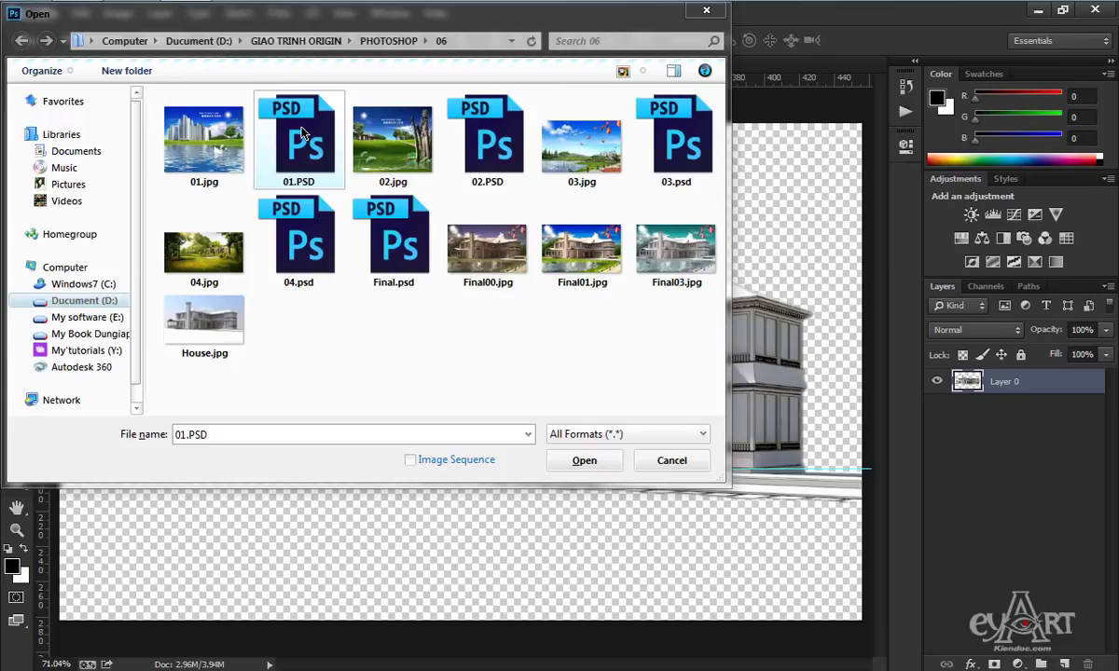
left_click(581, 461)
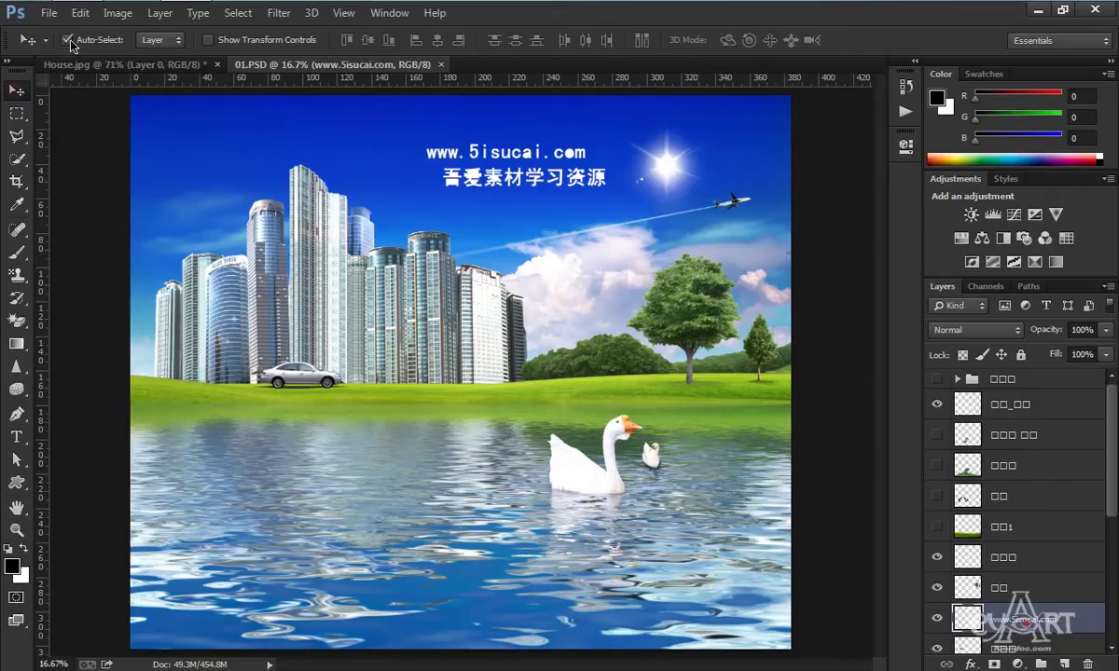
Set Move tool Auto-Select to Layer and copy the 01.PSD sky layer into House.jpg
left_click(156, 40)
left_click(154, 73)
mouse_move(375, 159)
left_mouse_down()
mouse_move(196, 63)
mouse_move(585, 343)
left_mouse_up()
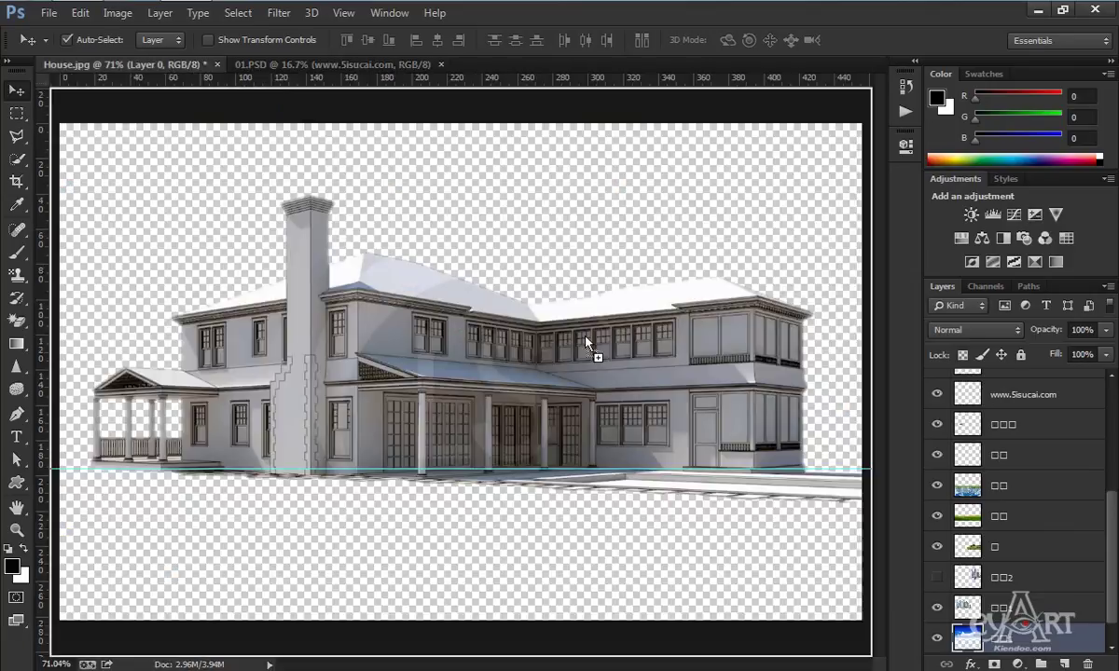
left_click_drag(463, 338, 461, 336)
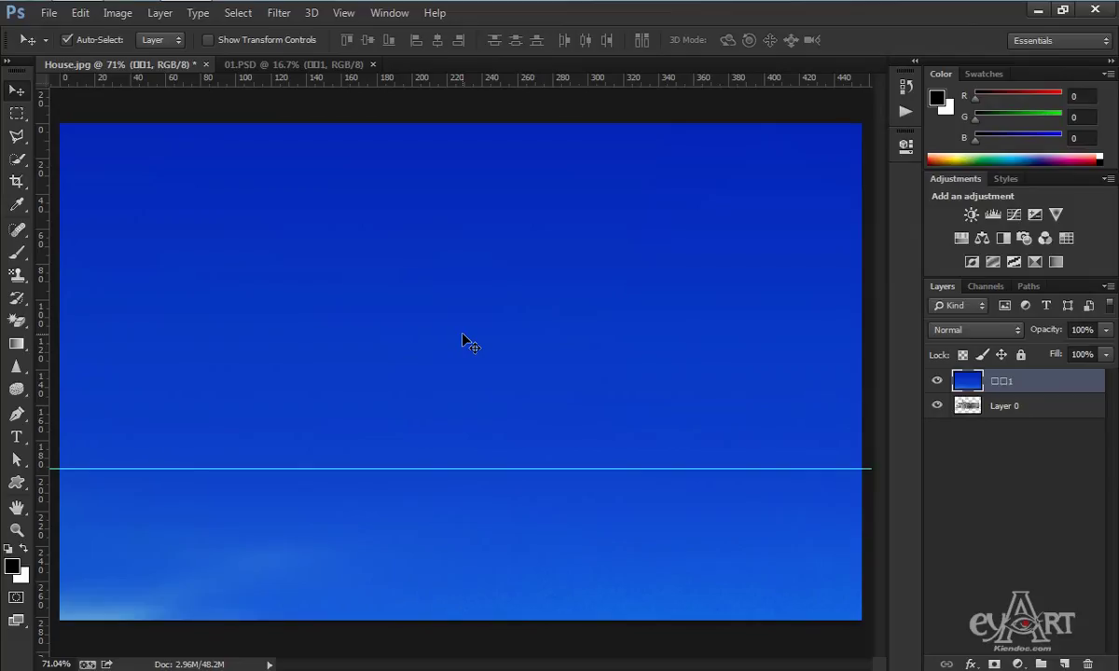
Convert the sky layer to a smart object and scale it down over the house canvas
scroll(466, 343, "down", 3)
scroll(466, 343, "down", 2)
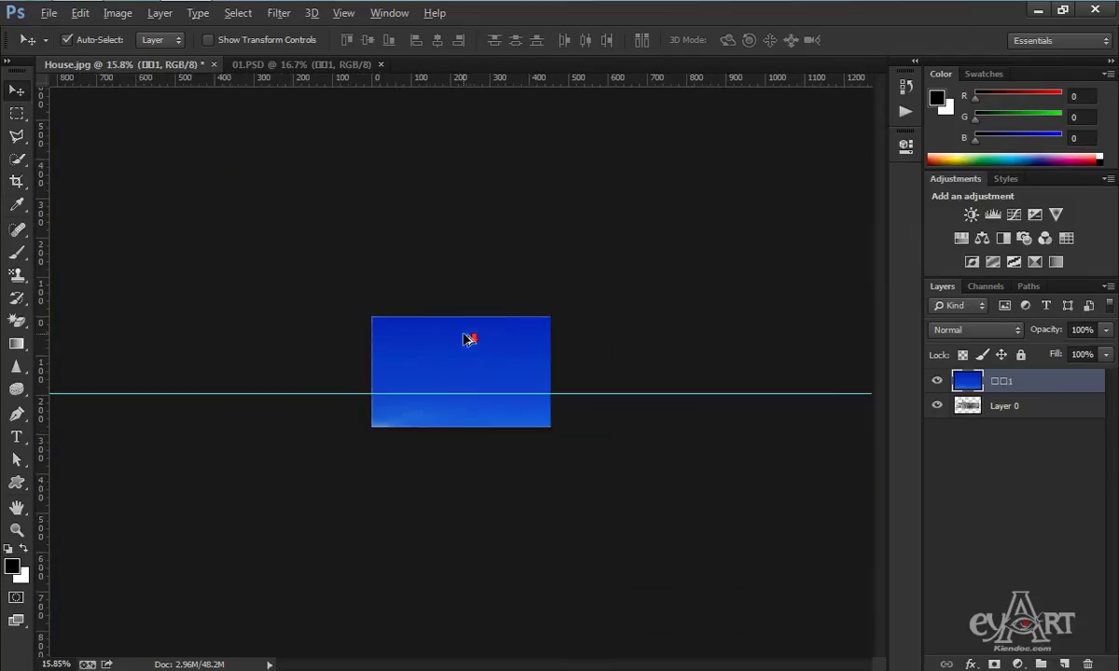
right_click(1026, 386)
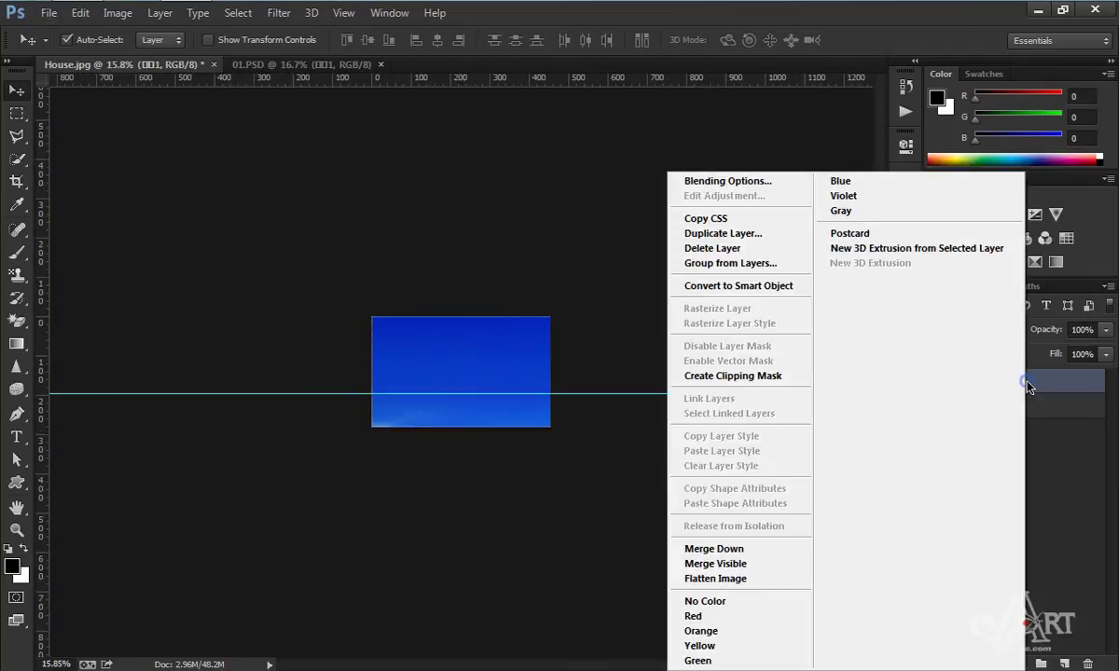
left_click(737, 285)
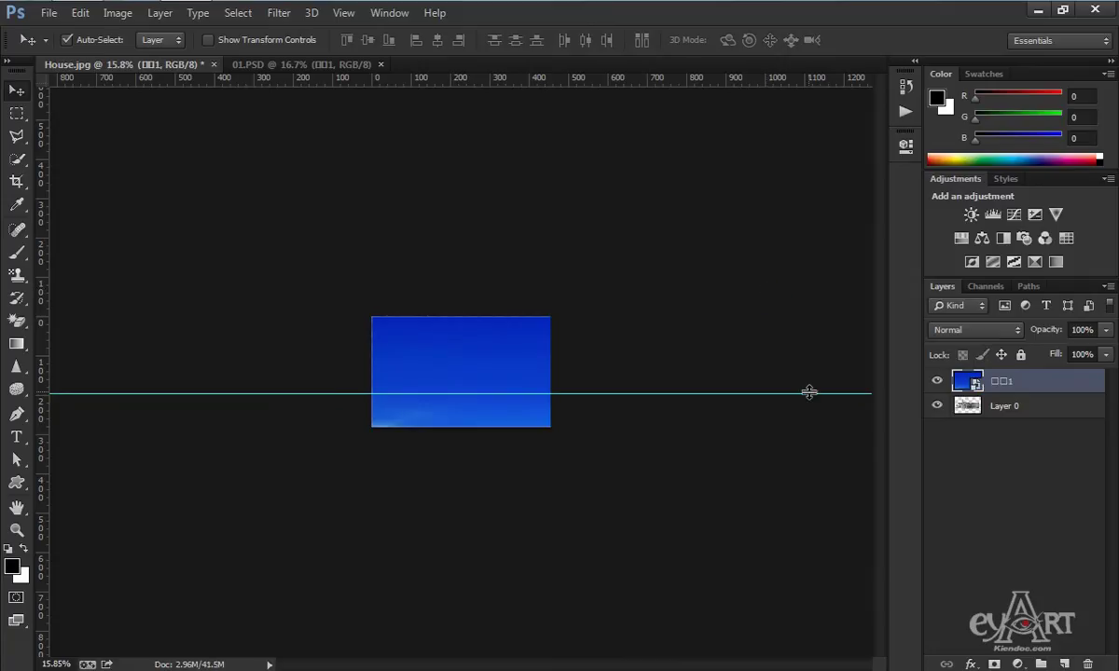
key("ctrl+t")
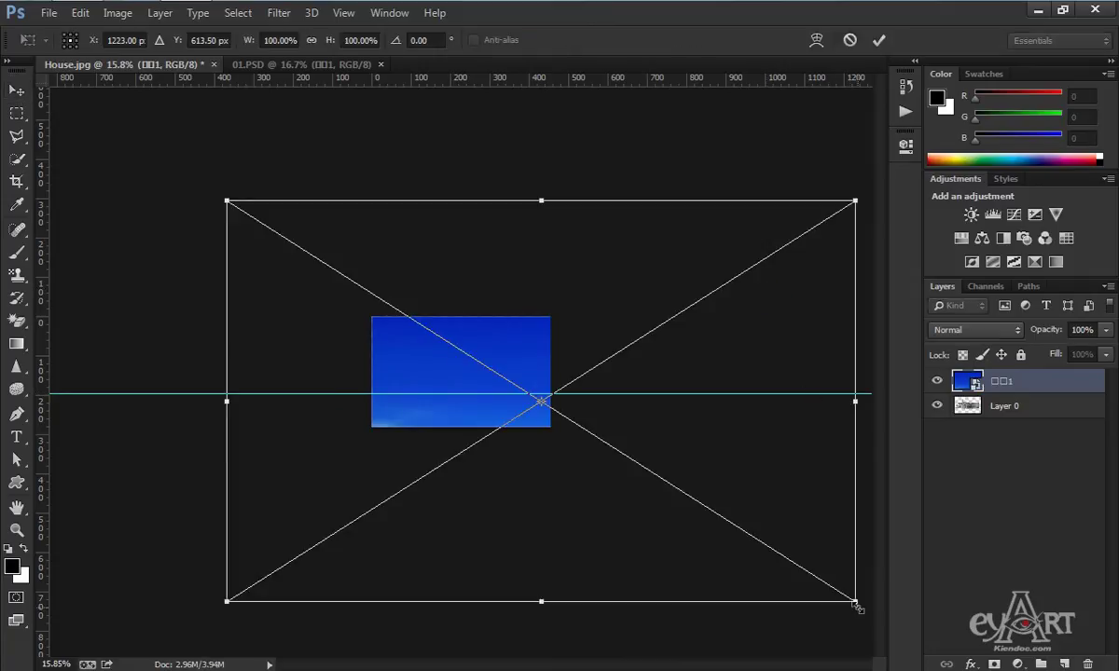
left_click_drag(855, 601, 620, 453)
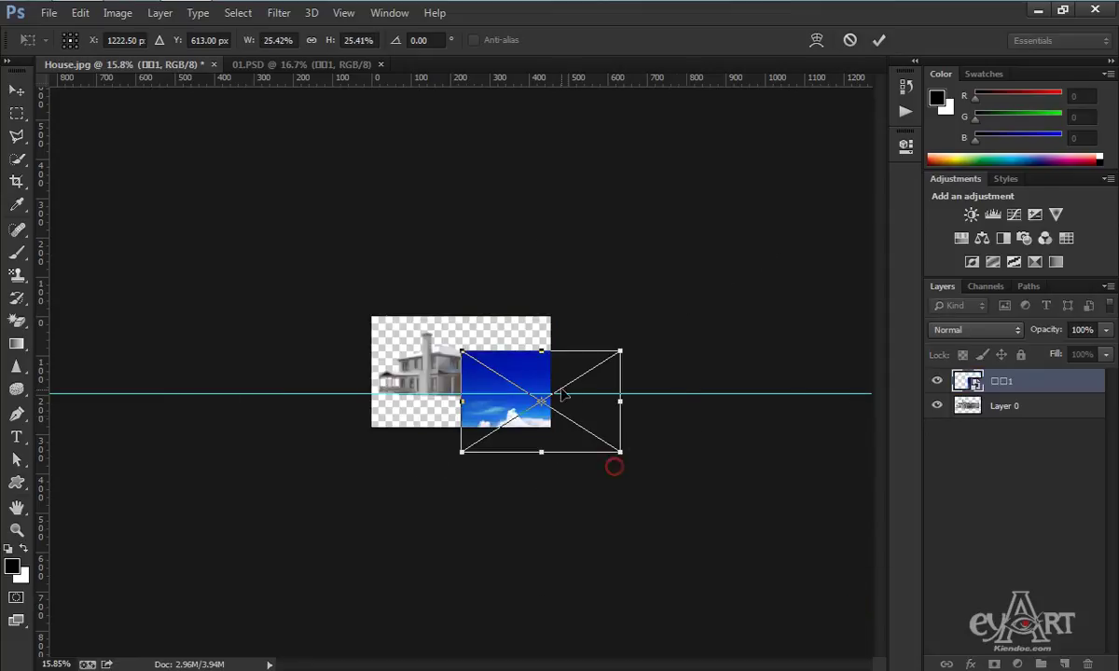
left_click_drag(561, 394, 475, 364)
Stretch the sky's lower corners out to the canvas edges and apply the transform
scroll(461, 382, "up", 2)
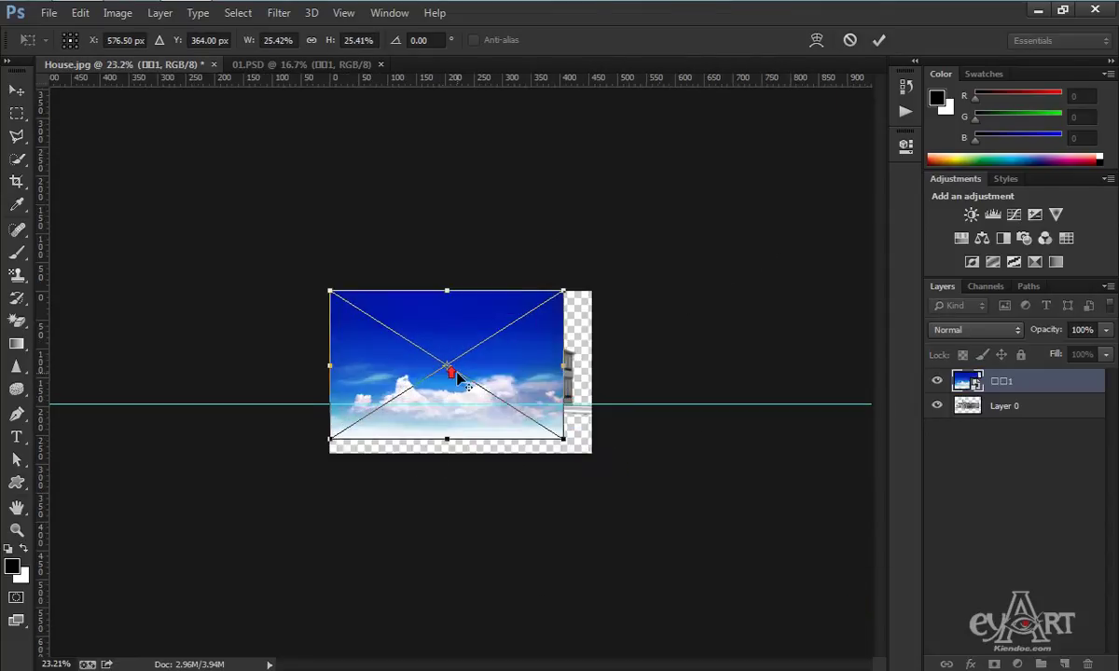
scroll(456, 375, "up", 3)
scroll(464, 370, "up", 1)
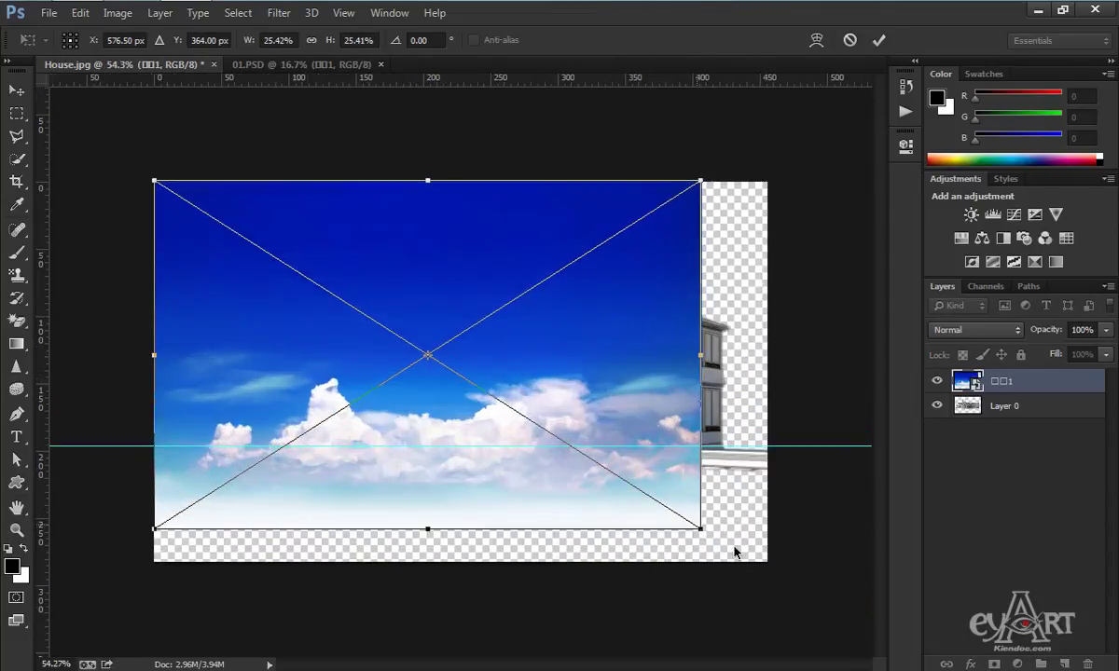
left_click_drag(700, 529, 772, 567)
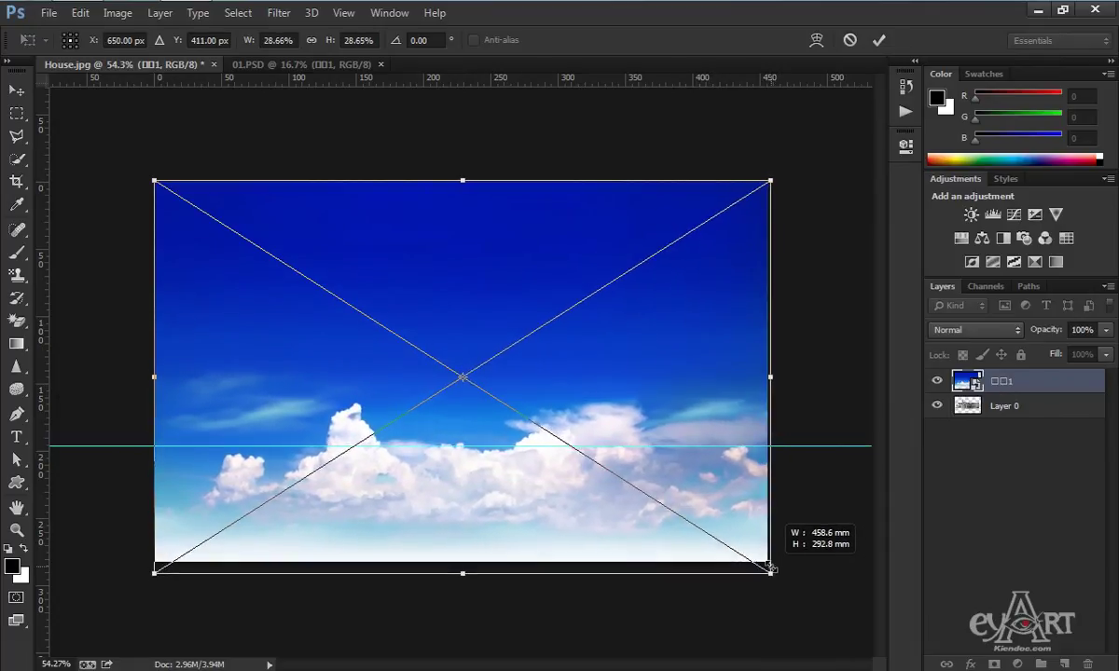
left_click_drag(773, 568, 770, 572)
left_click_drag(154, 572, 147, 578)
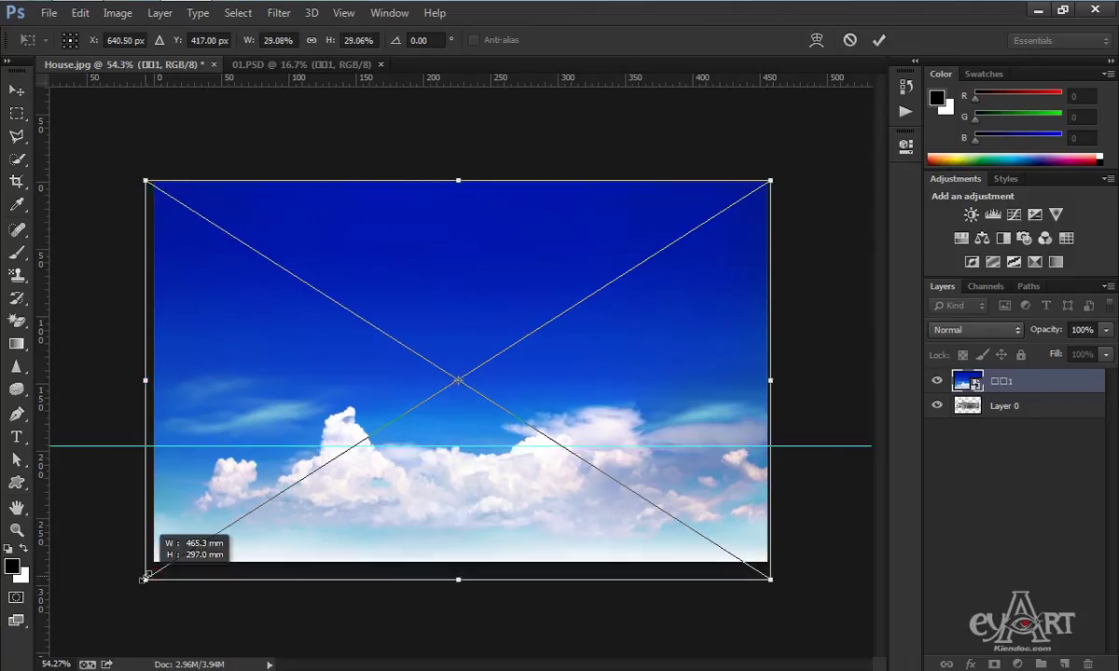
key("ctrl+z")
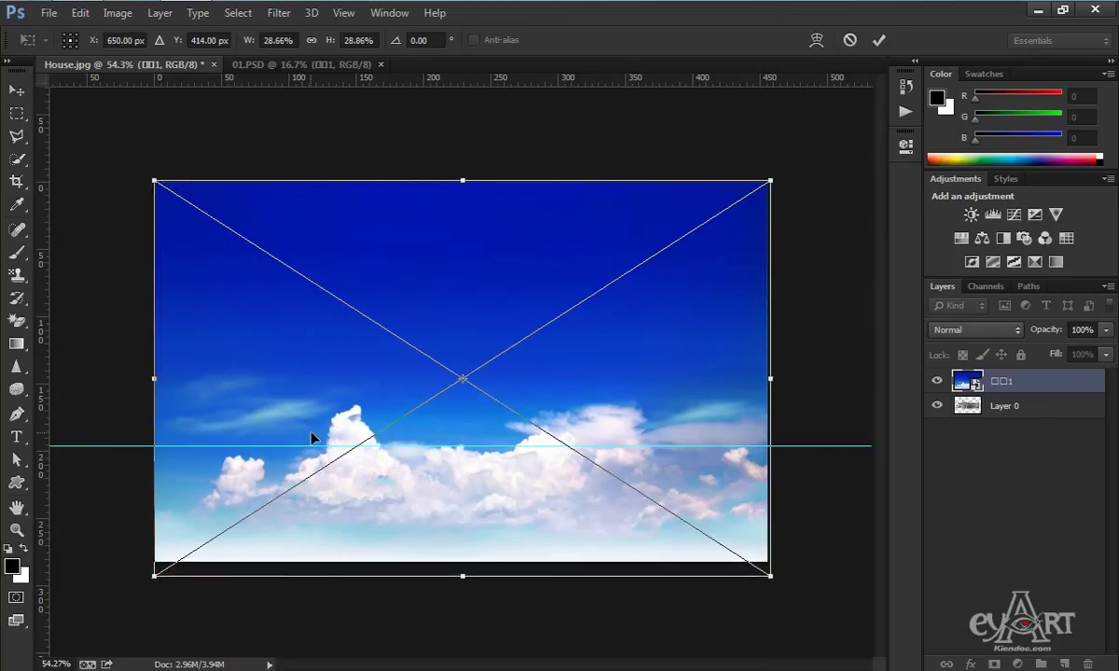
left_click_drag(154, 575, 149, 579)
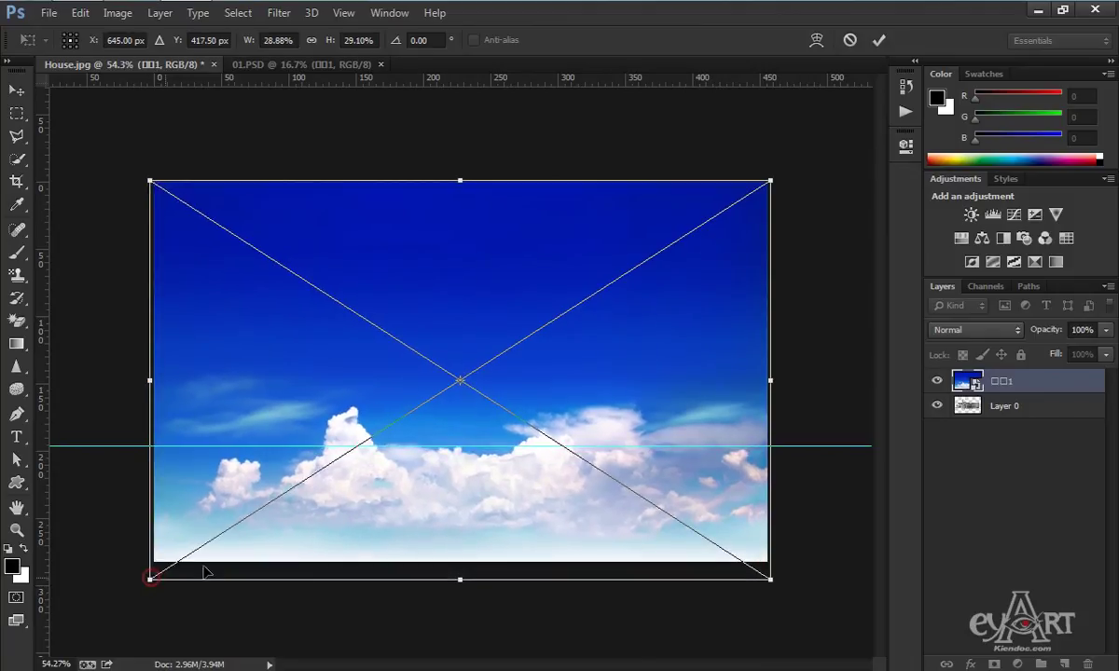
key("Return")
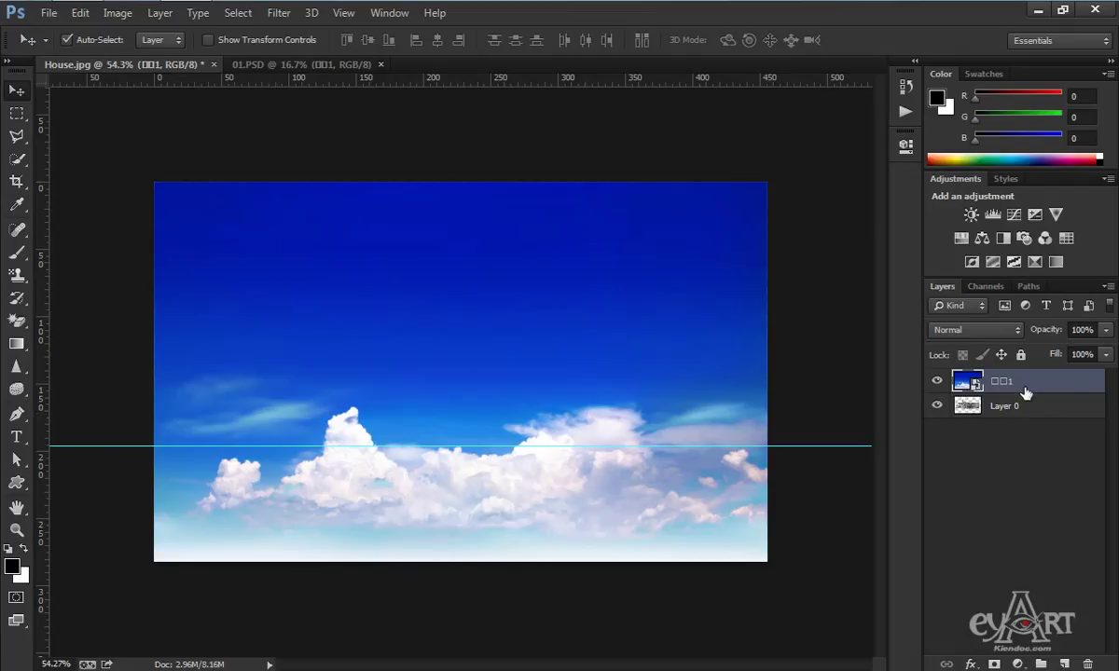
Move the sky layer below Layer 0, raise it behind the roofline, and return to 01.PSD
left_click_drag(1026, 391, 1065, 443)
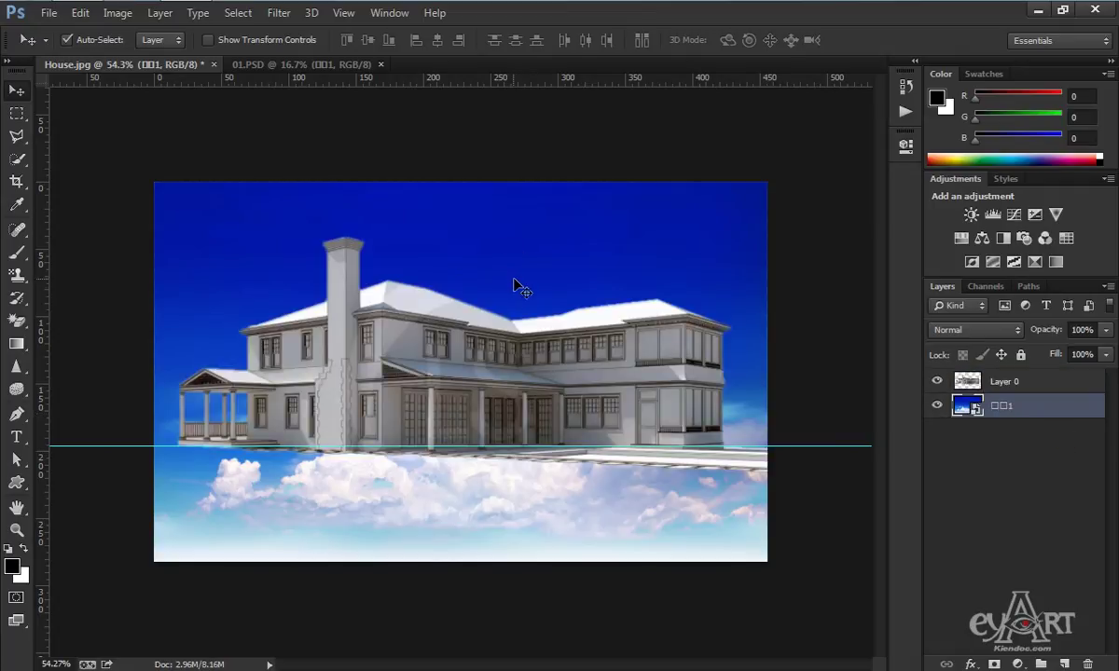
mouse_move(516, 291)
left_mouse_down()
mouse_move(509, 145)
mouse_move(503, 155)
left_mouse_up()
scroll(562, 350, "up", 3)
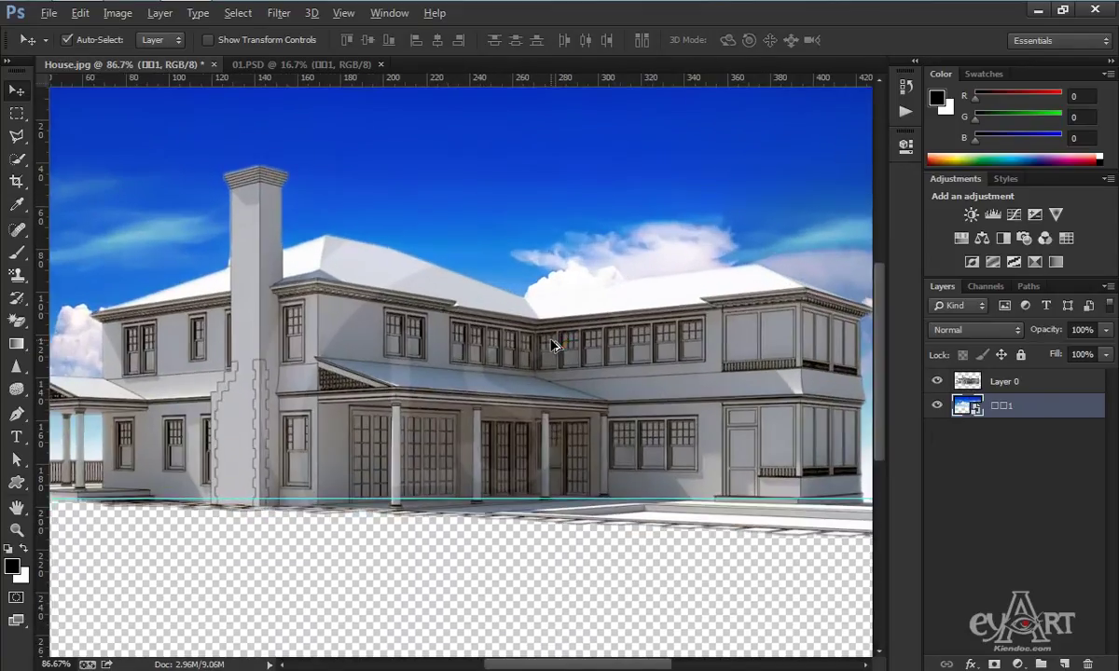
scroll(556, 345, "down", 1)
scroll(553, 346, "down", 1)
scroll(552, 346, "up", 1)
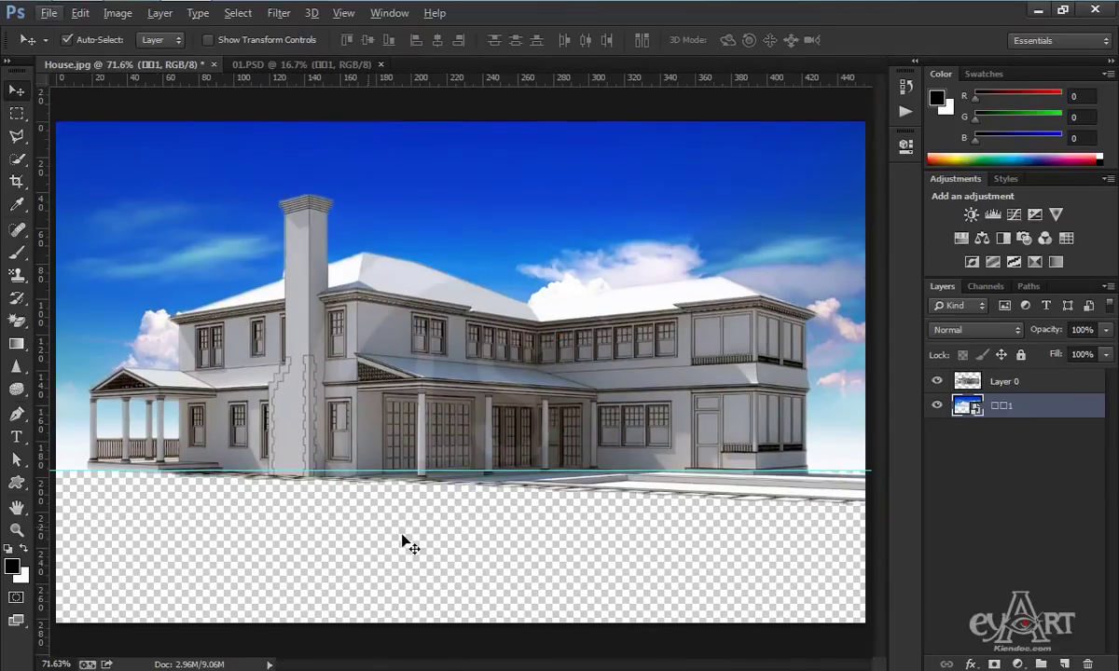
left_click(307, 65)
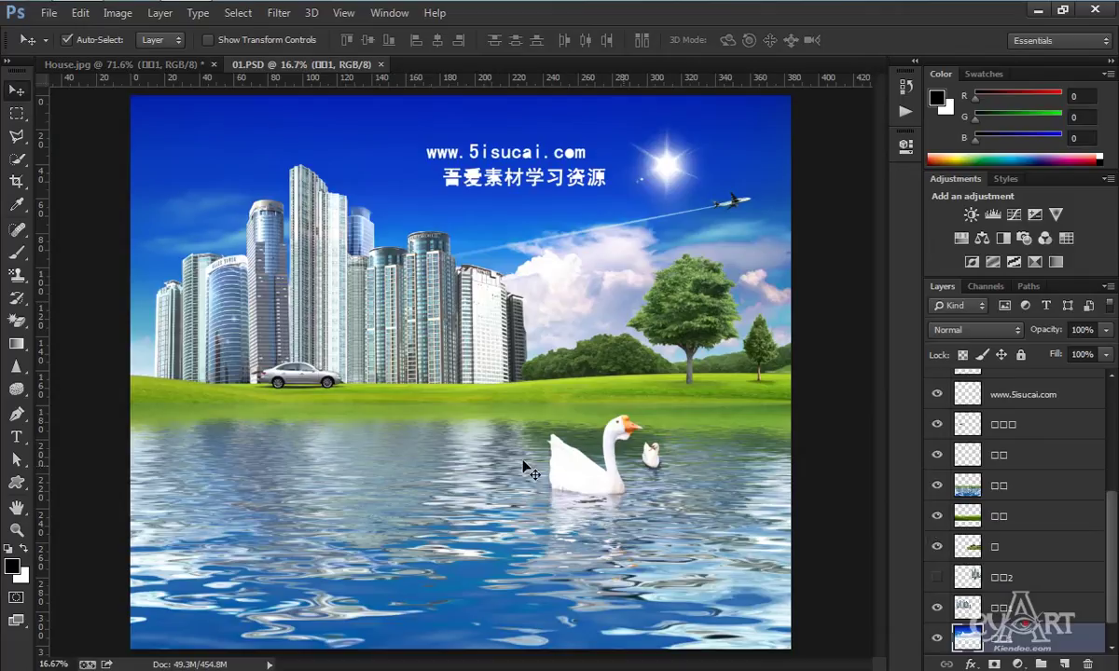
Copy the water layer from 01.PSD into House.jpg and convert it to a smart object
left_click(509, 550)
mouse_move(508, 550)
left_mouse_down()
mouse_move(184, 65)
mouse_move(521, 462)
left_mouse_up()
left_click_drag(476, 507, 473, 503)
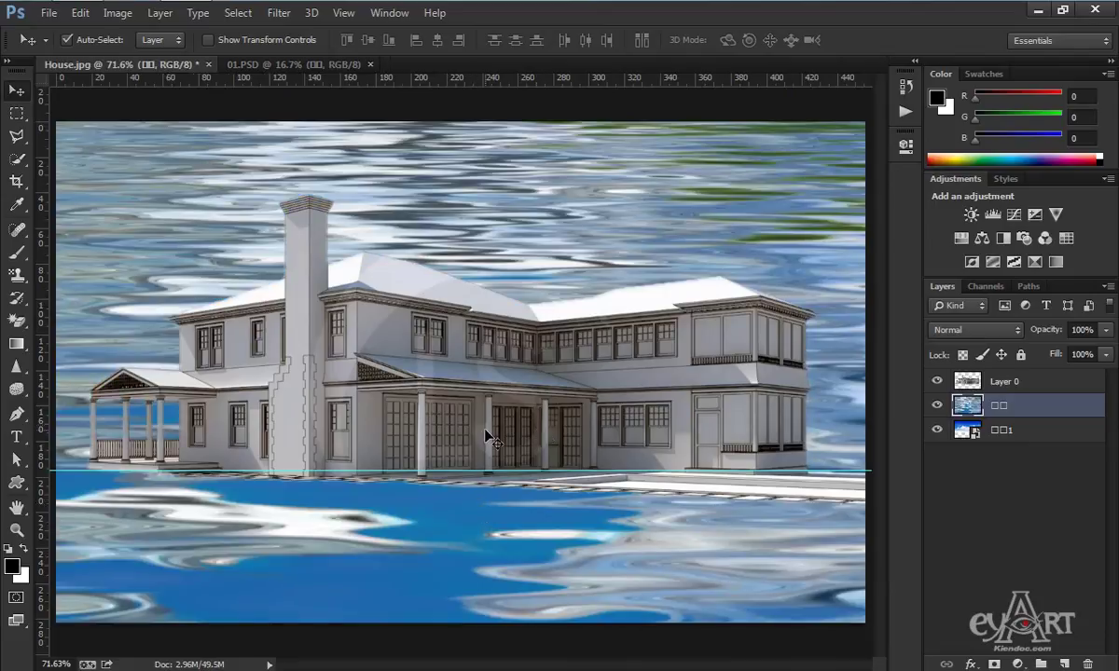
scroll(489, 438, "down", 3)
scroll(489, 437, "down", 2)
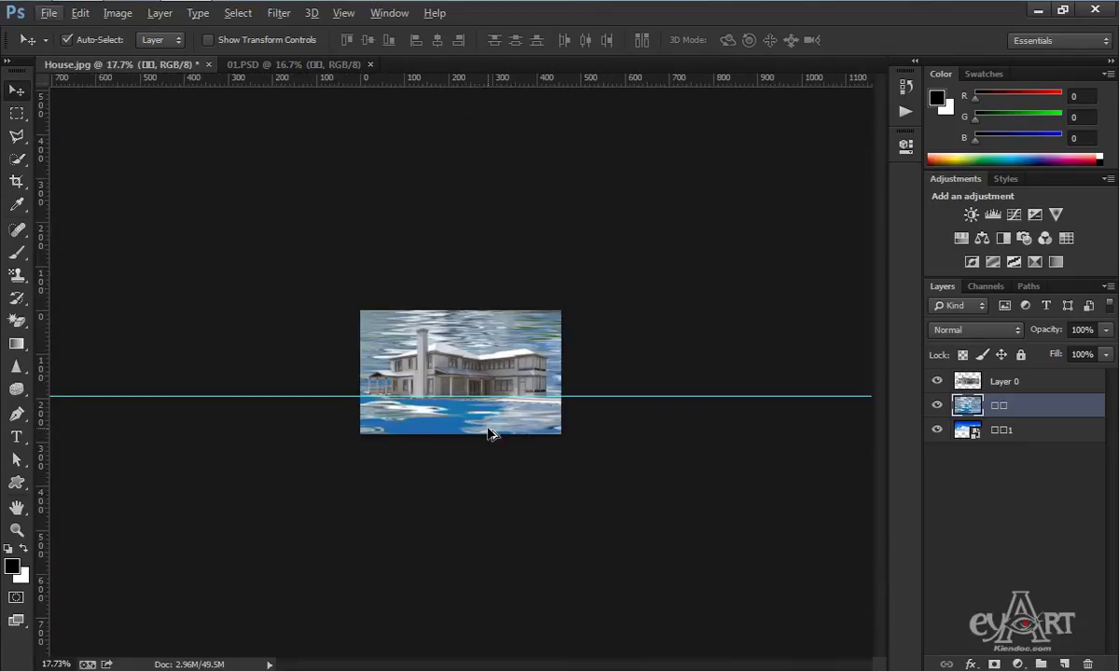
right_click(984, 403)
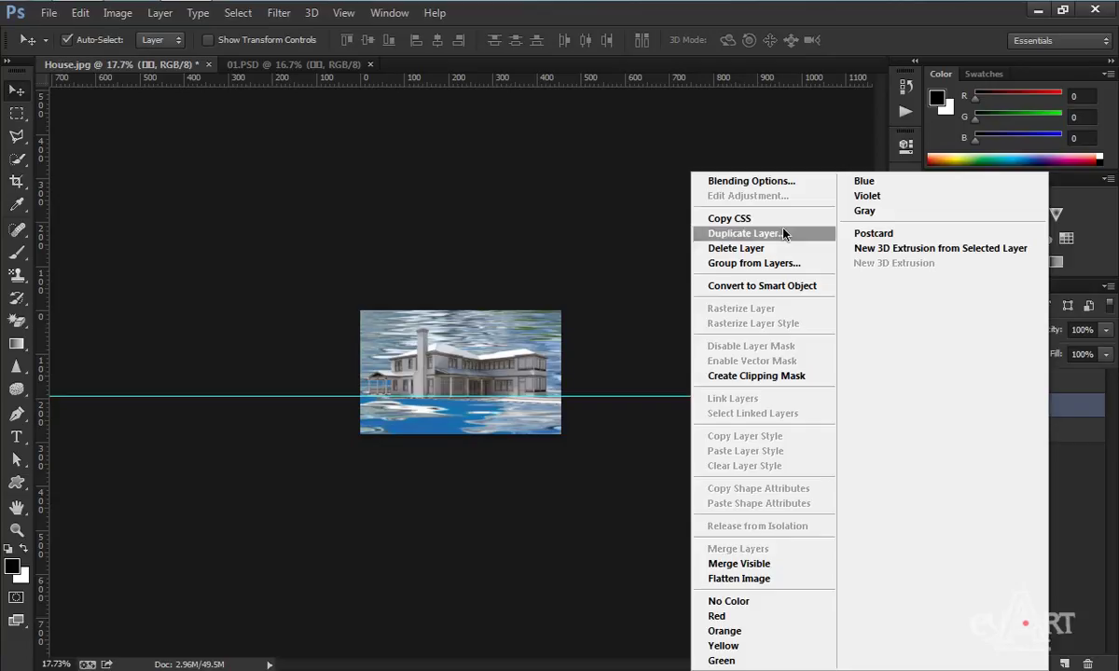
left_click(746, 285)
Scale the water to about 20%, set it on the ground-line guide, aligned left
key("ctrl+t")
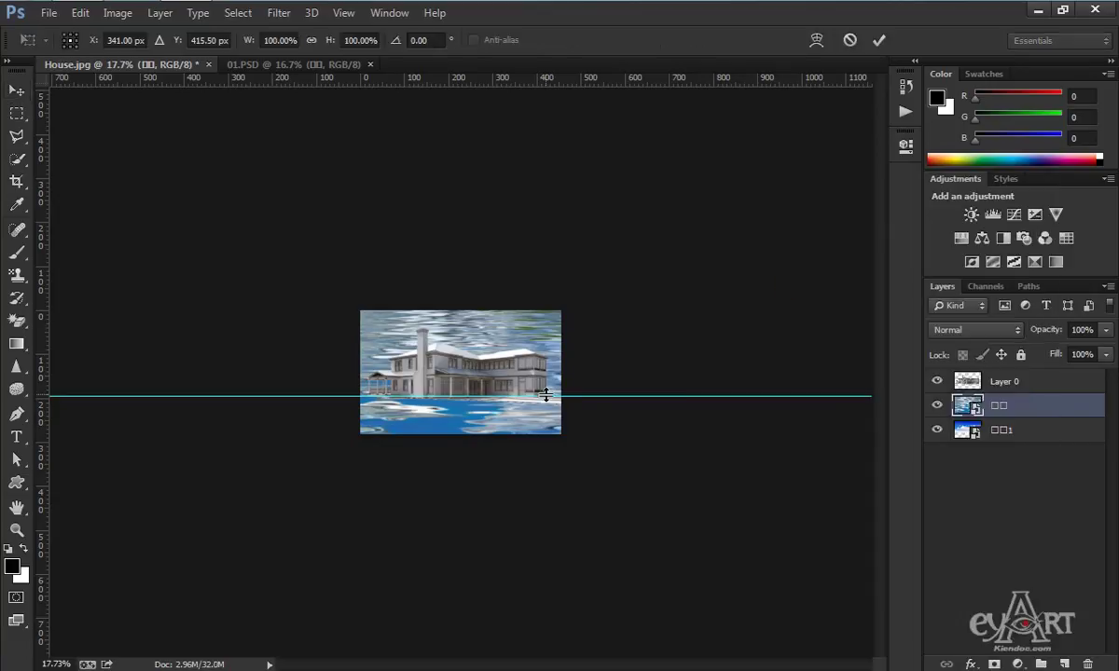
left_click_drag(763, 512, 473, 434)
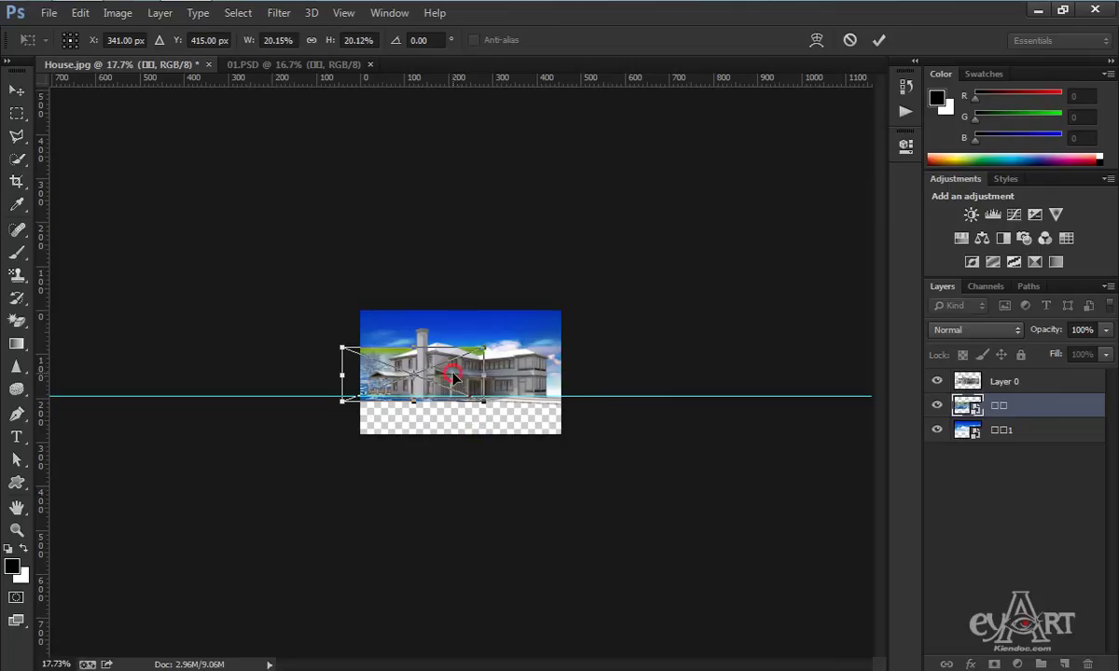
left_click_drag(453, 371, 475, 423)
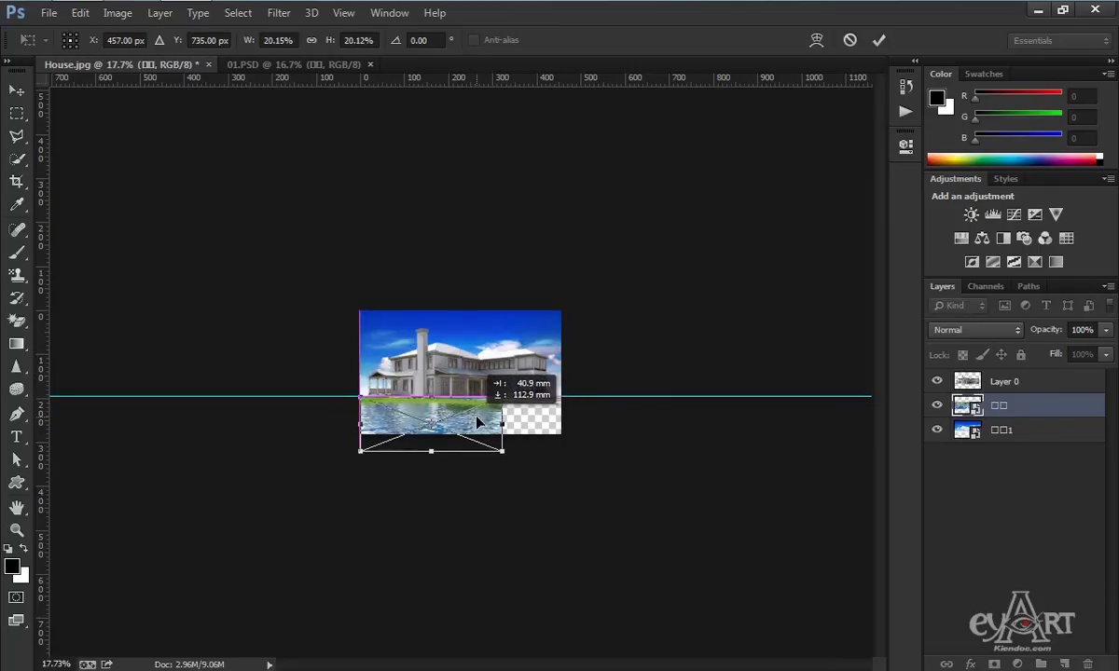
scroll(410, 410, "up", 5)
scroll(354, 441, "up", 2)
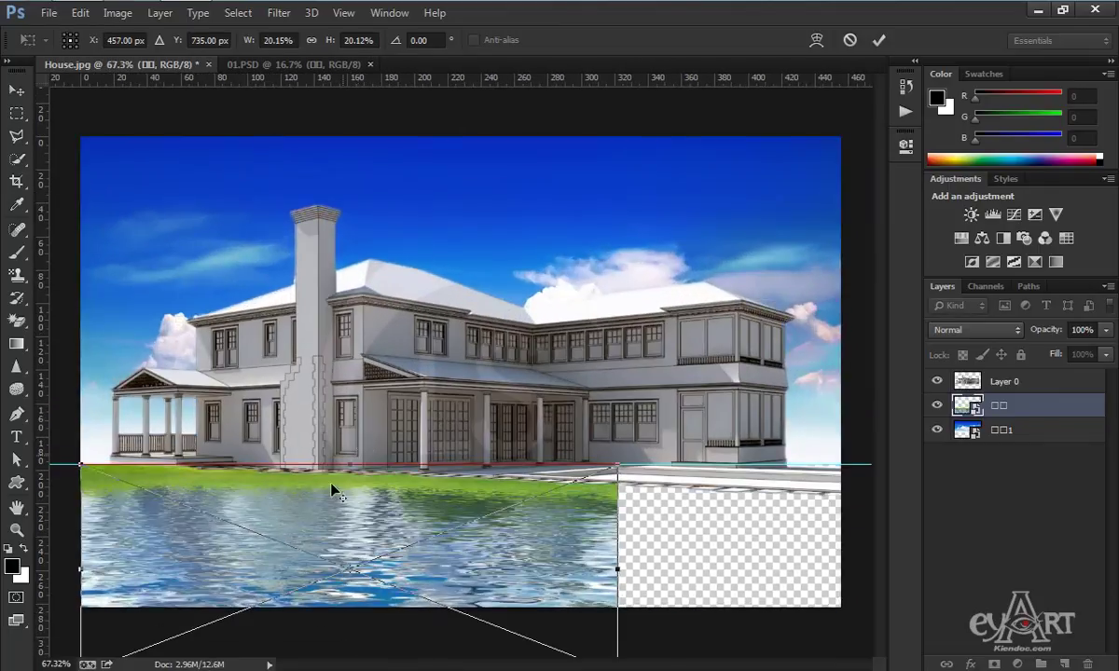
left_click_drag(306, 501, 307, 503)
key("Return")
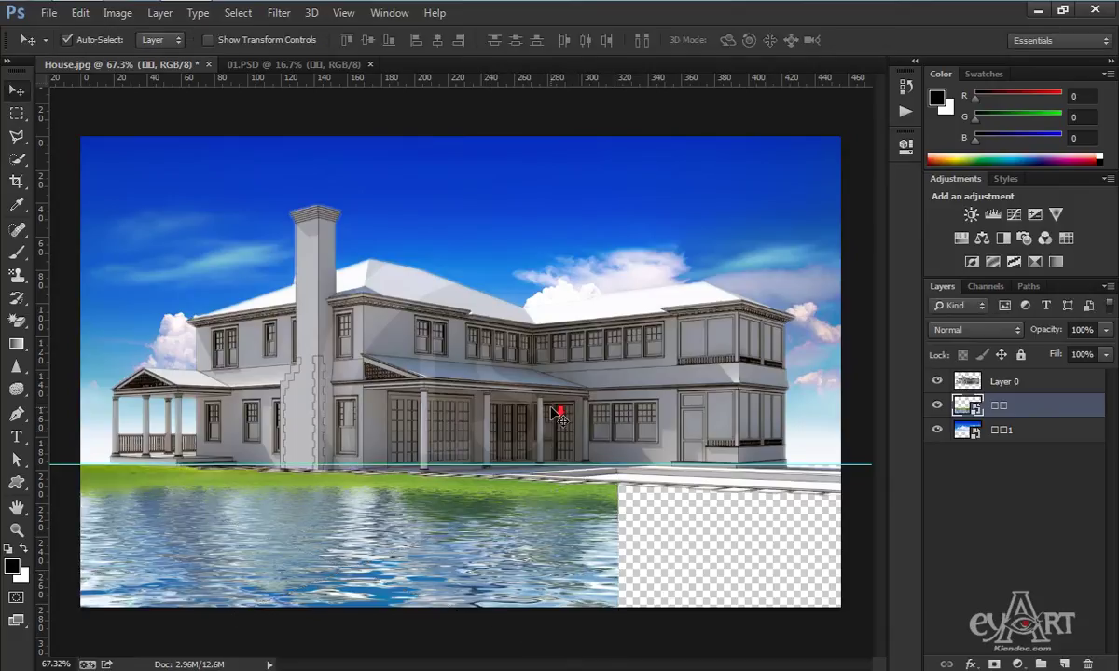
Enlarge the water so it fills the bottom of the picture
scroll(515, 381, "down", 2)
key("ctrl+t")
mouse_move(569, 532)
left_mouse_down()
mouse_move(571, 565)
mouse_move(604, 610)
mouse_move(734, 636)
mouse_move(726, 629)
left_mouse_up()
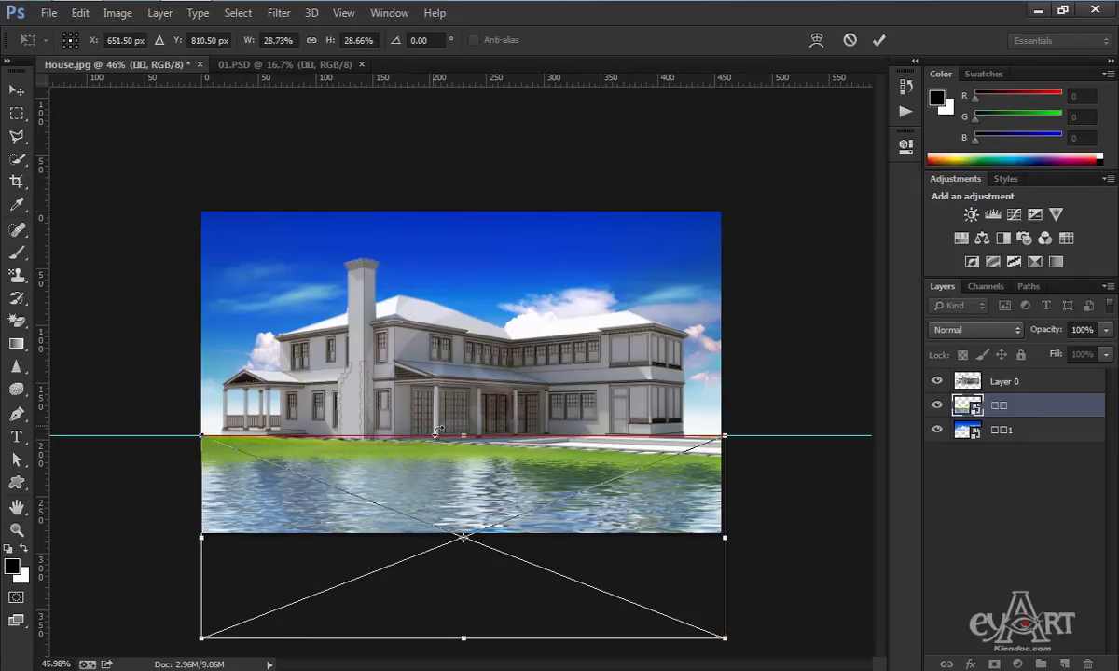
key("Return")
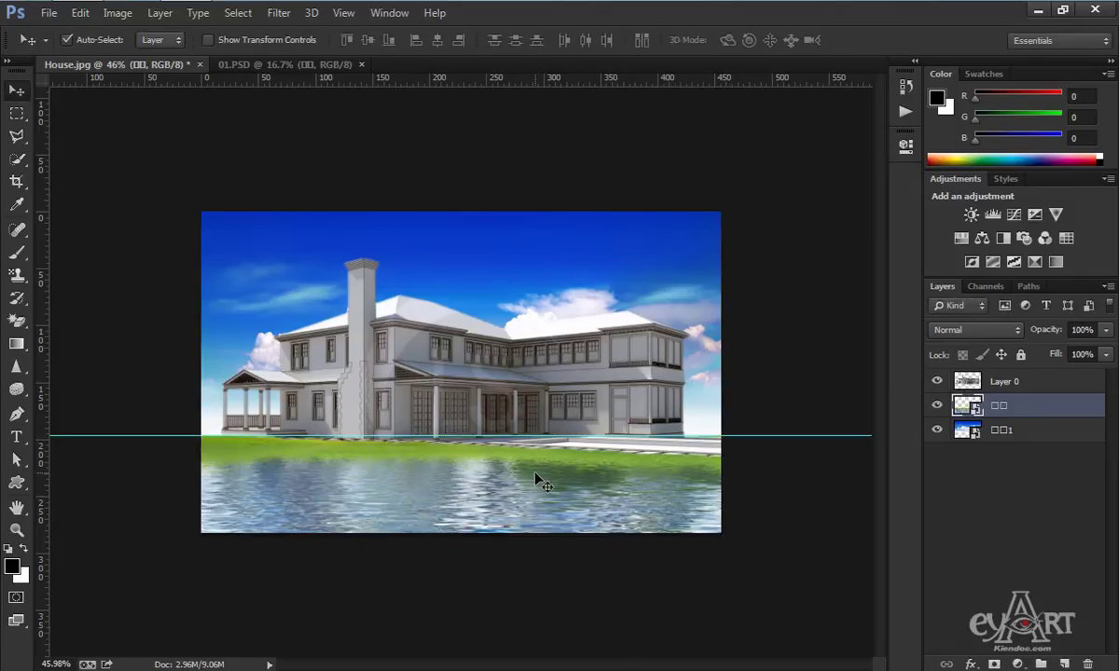
Copy the grass layer from 01.PSD into the House.jpg canvas
scroll(554, 464, "up", 2)
scroll(555, 464, "up", 1)
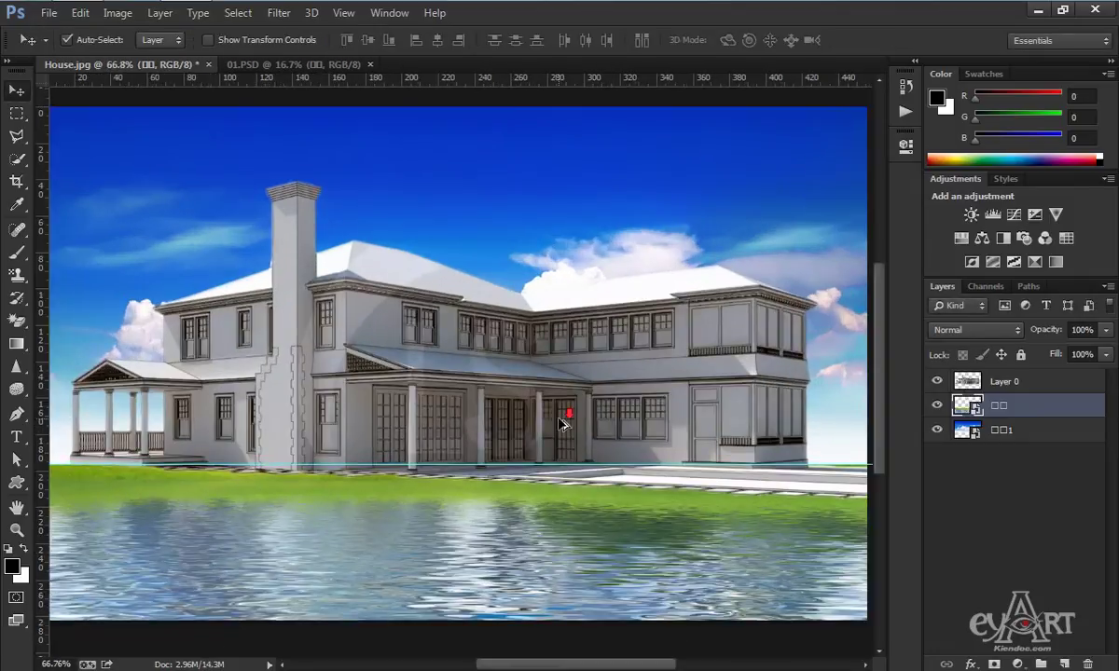
scroll(559, 424, "down", 1)
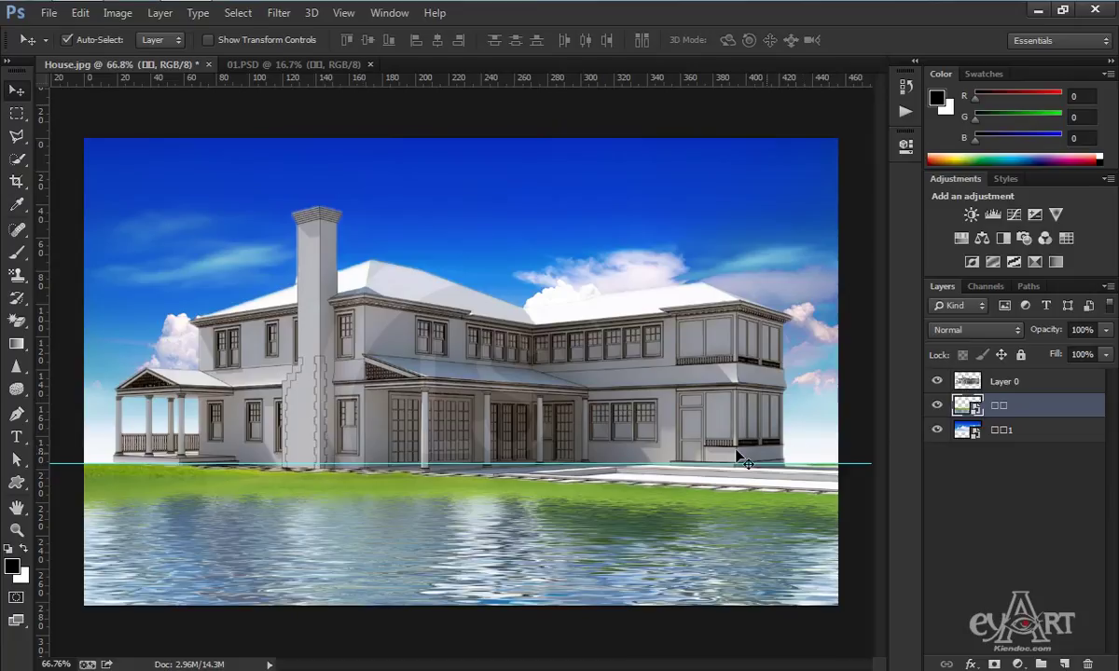
left_click(303, 64)
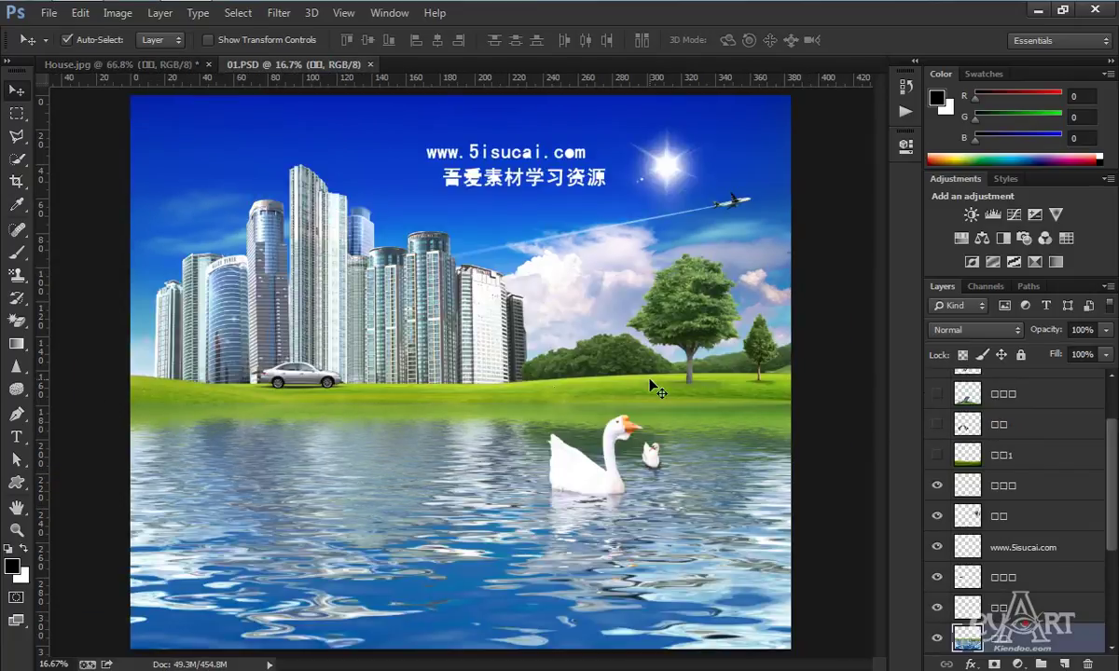
left_click_drag(650, 385, 174, 86)
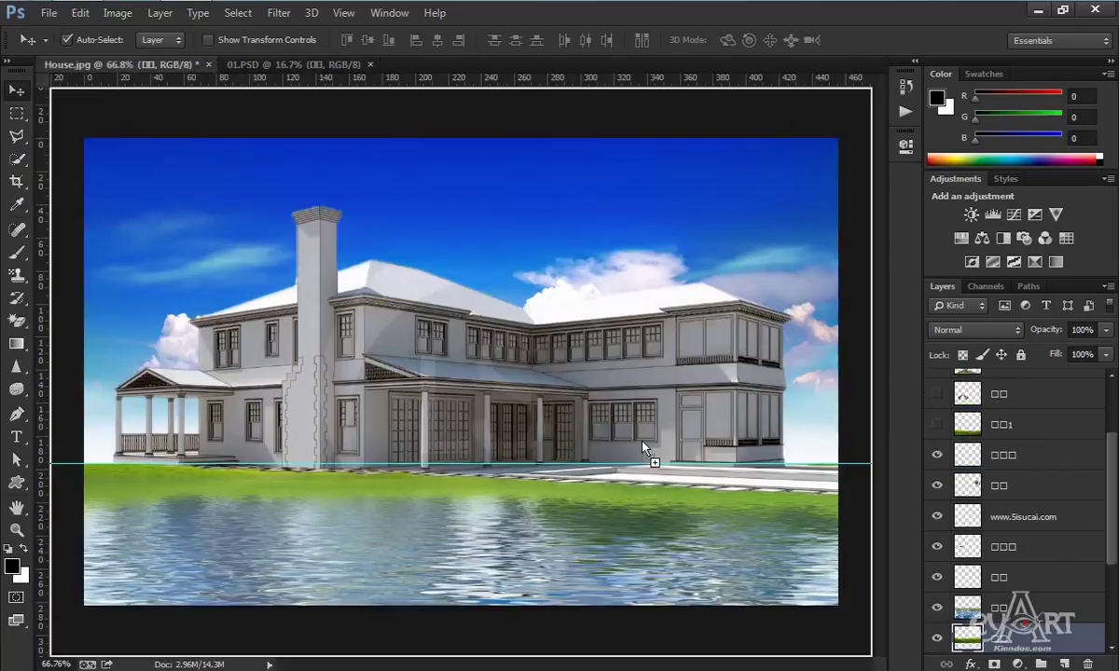
mouse_move(174, 85)
left_mouse_down()
mouse_move(578, 454)
mouse_move(539, 416)
left_mouse_up()
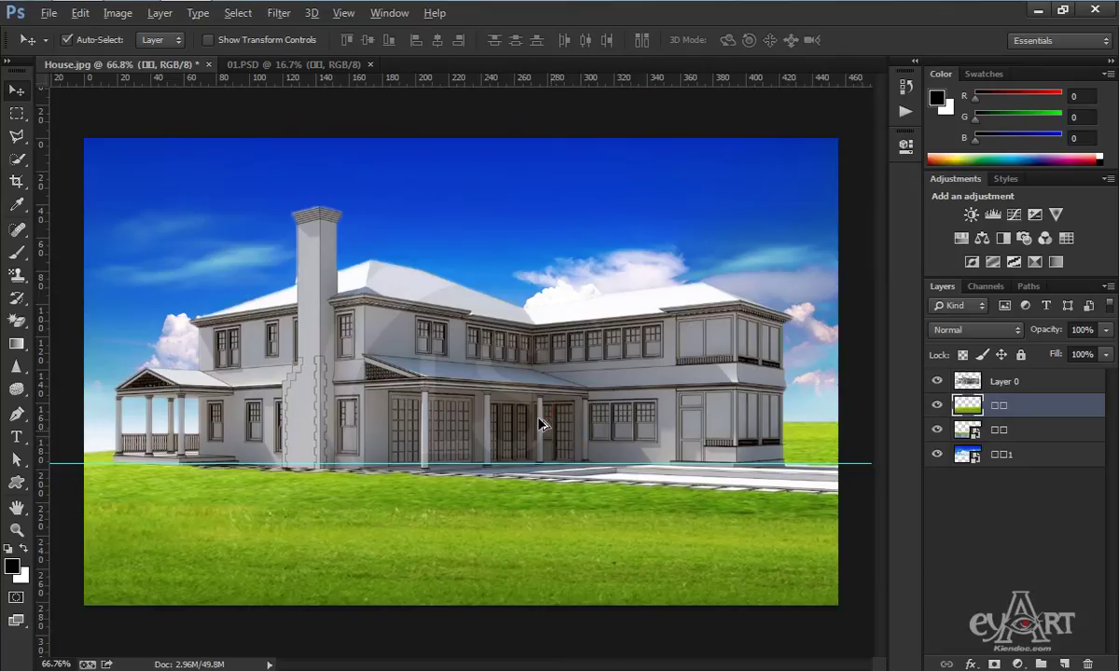
scroll(539, 420, "down", 3)
scroll(539, 419, "down", 2)
Make the grass a smart object, scale it to about 32% and align it under the ground-line guide
right_click(1032, 406)
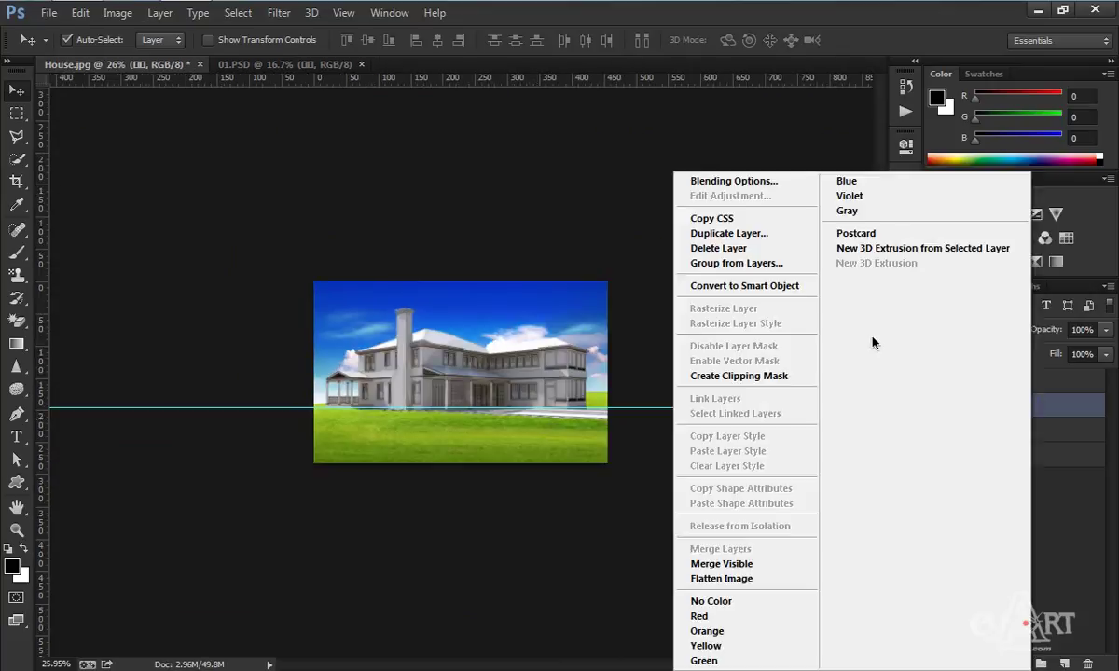
left_click(806, 288)
key("ctrl+t")
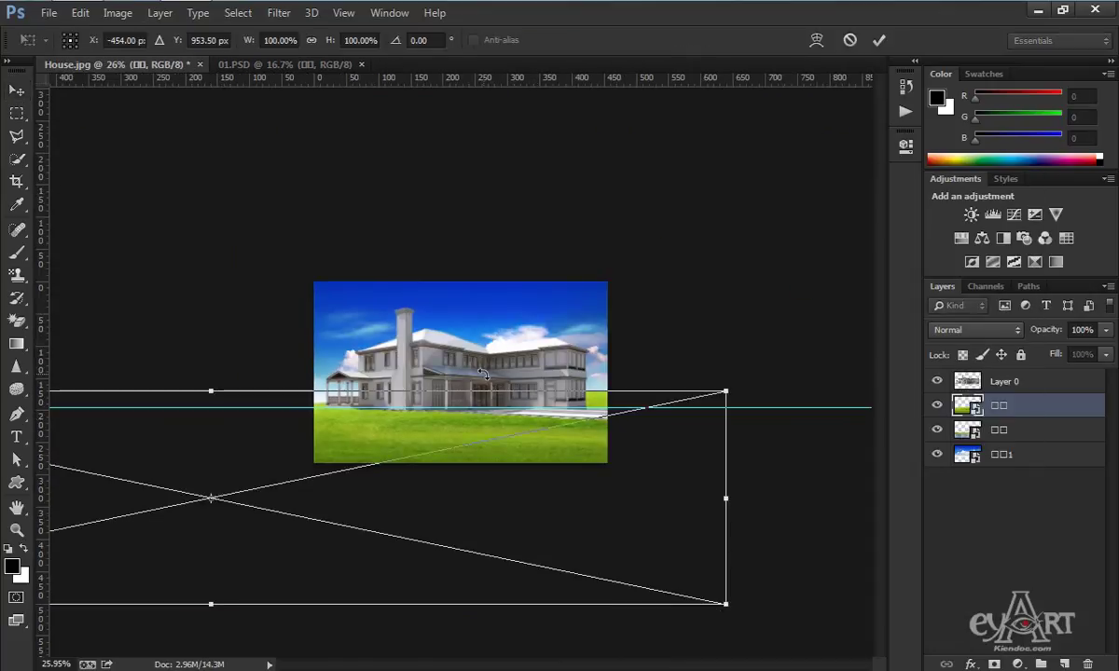
left_click_drag(725, 605, 375, 532)
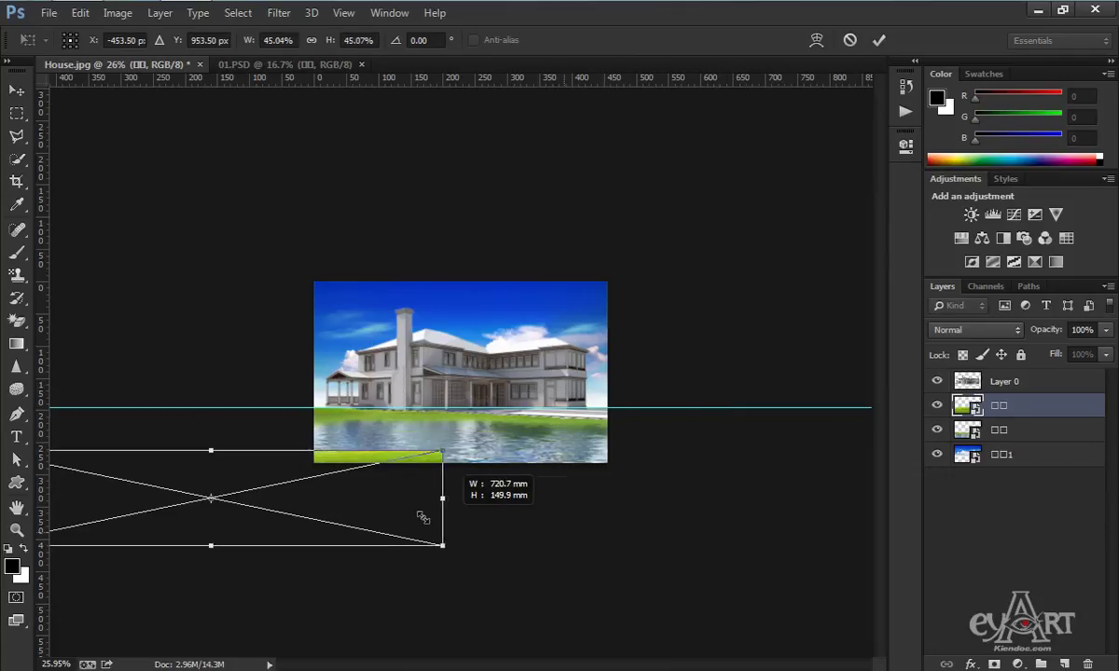
left_click_drag(321, 499, 582, 439)
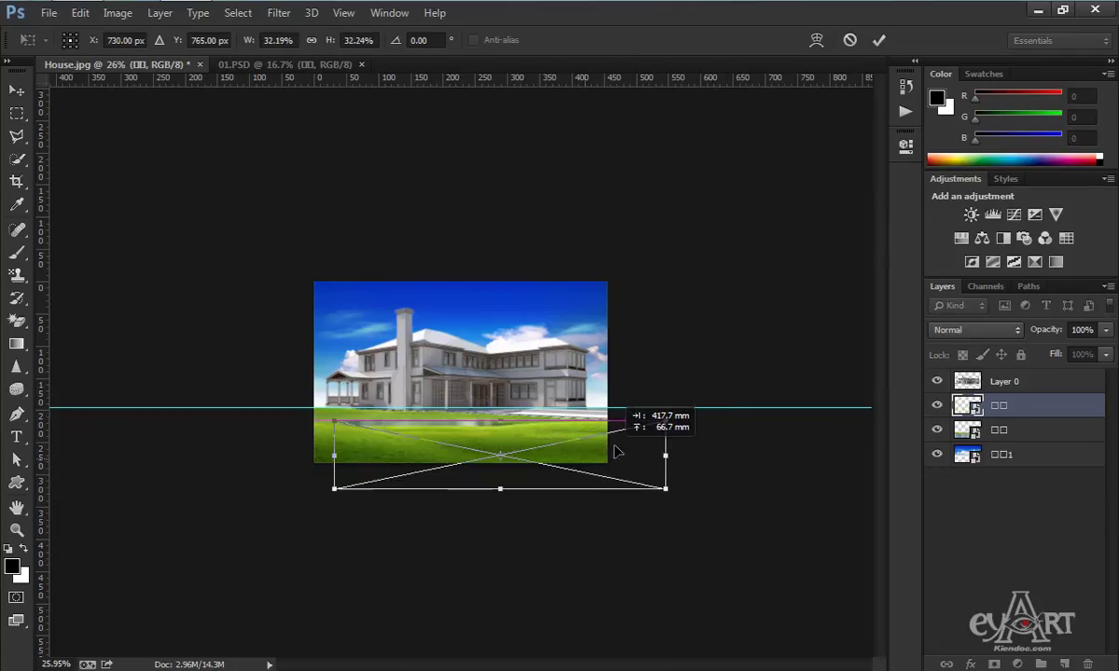
scroll(582, 439, "up", 2)
scroll(499, 436, "up", 1)
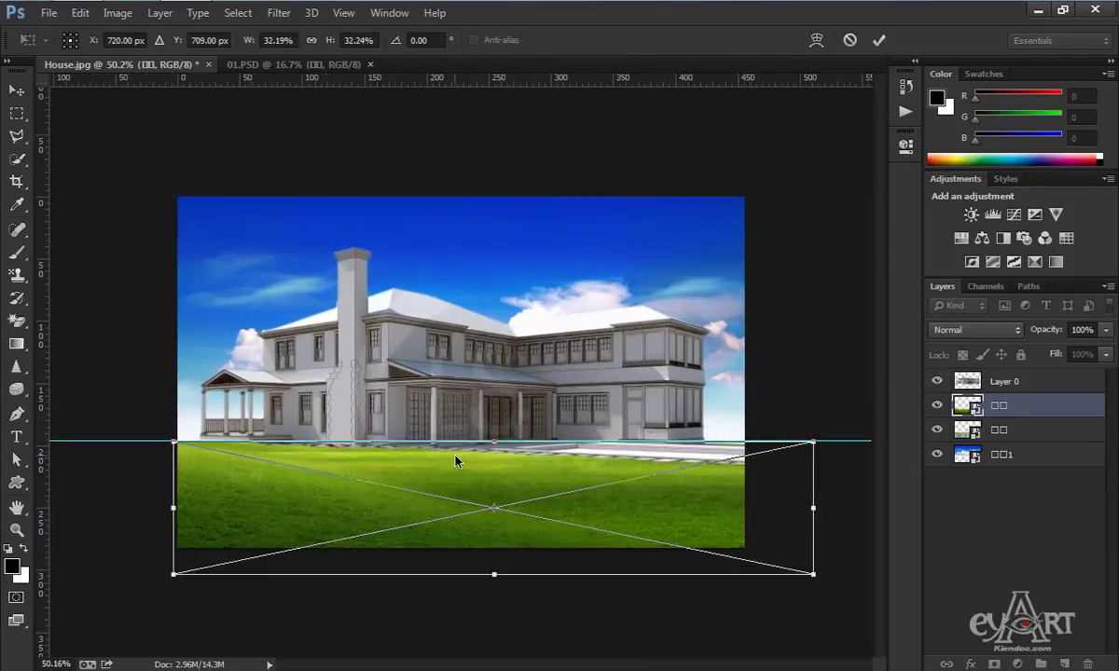
mouse_move(456, 460)
left_mouse_down()
mouse_move(470, 466)
mouse_move(460, 467)
mouse_move(460, 451)
left_mouse_up()
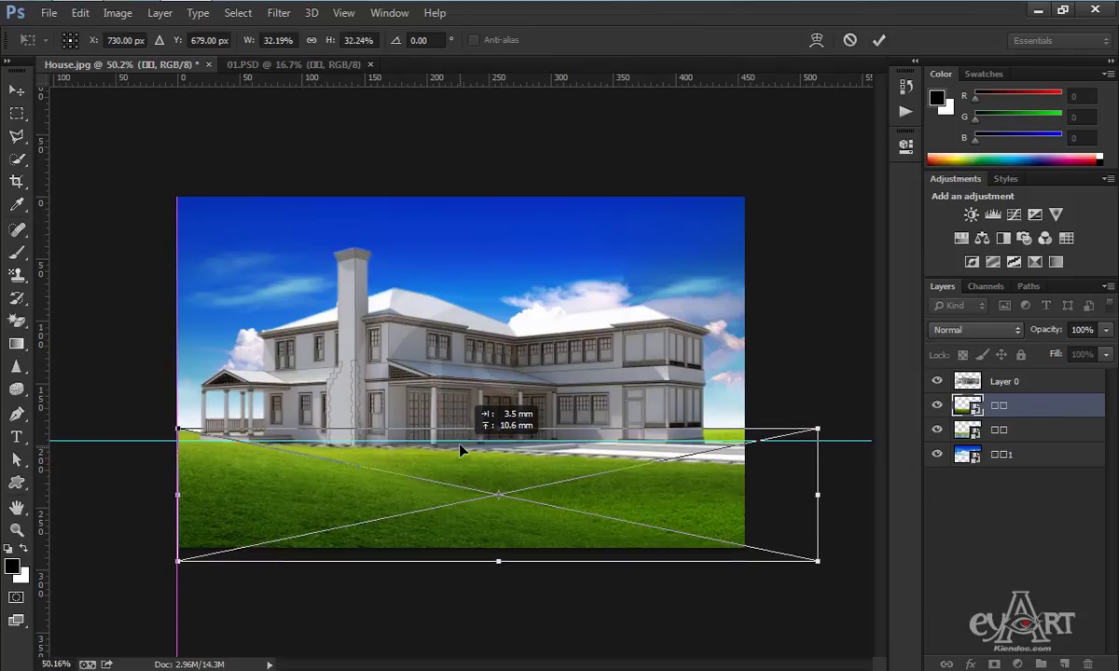
key("Return")
left_click(1053, 406)
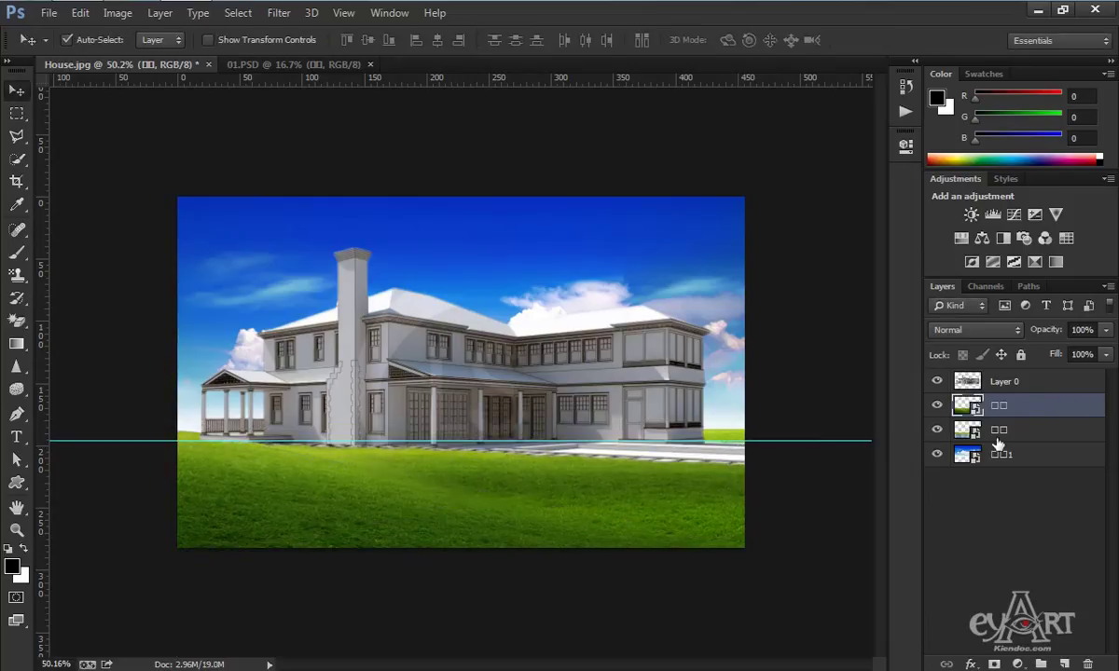
Place the grass layer below the water layer, leaving a lawn strip under the house
left_click_drag(1068, 406, 1069, 443)
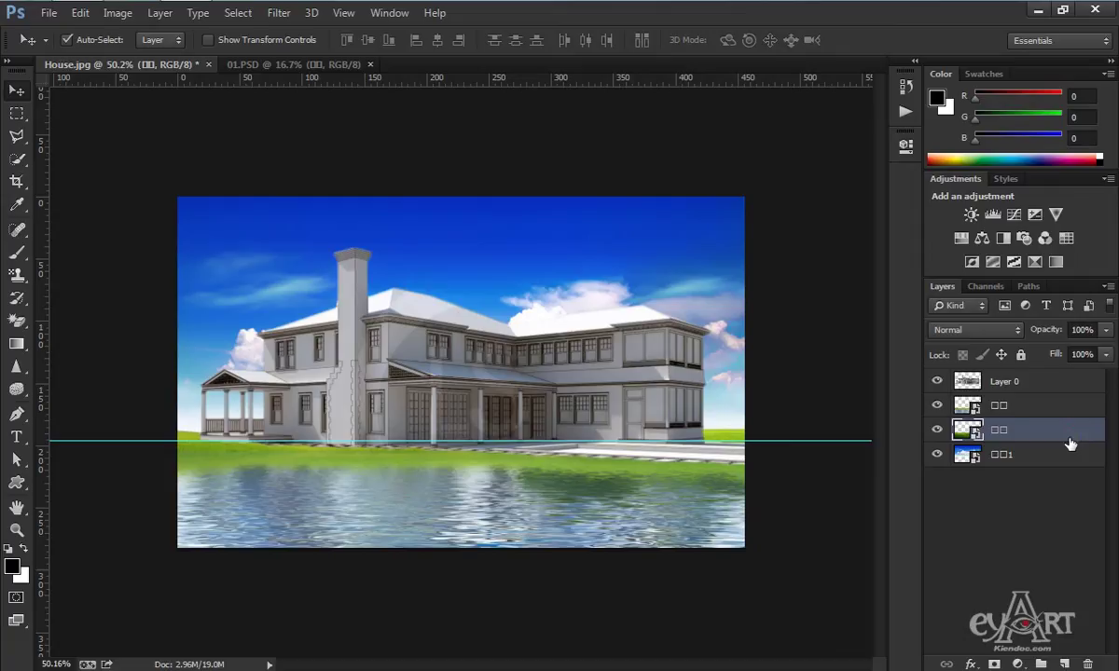
scroll(615, 475, "up", 2)
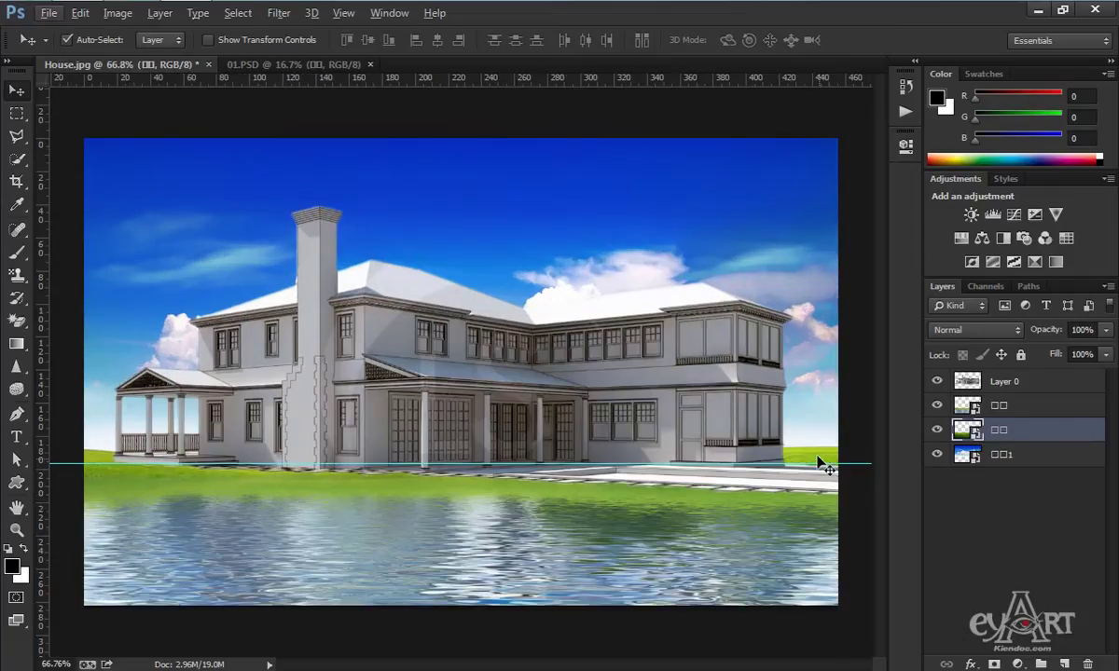
scroll(463, 411, "down", 2)
scroll(464, 411, "up", 2)
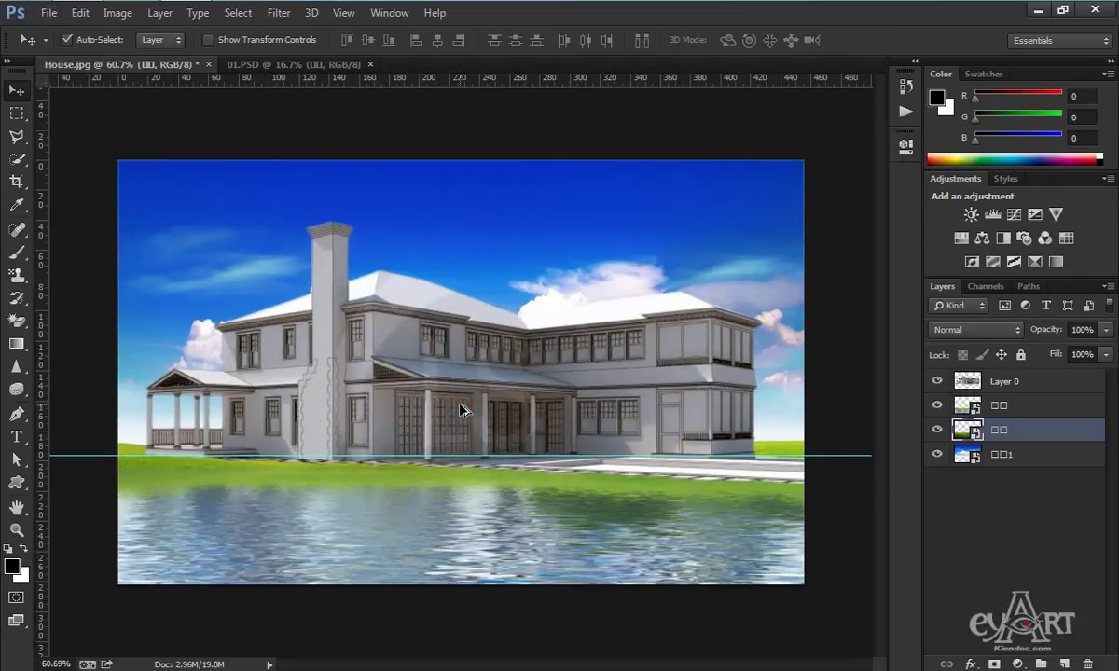
scroll(463, 411, "up", 2)
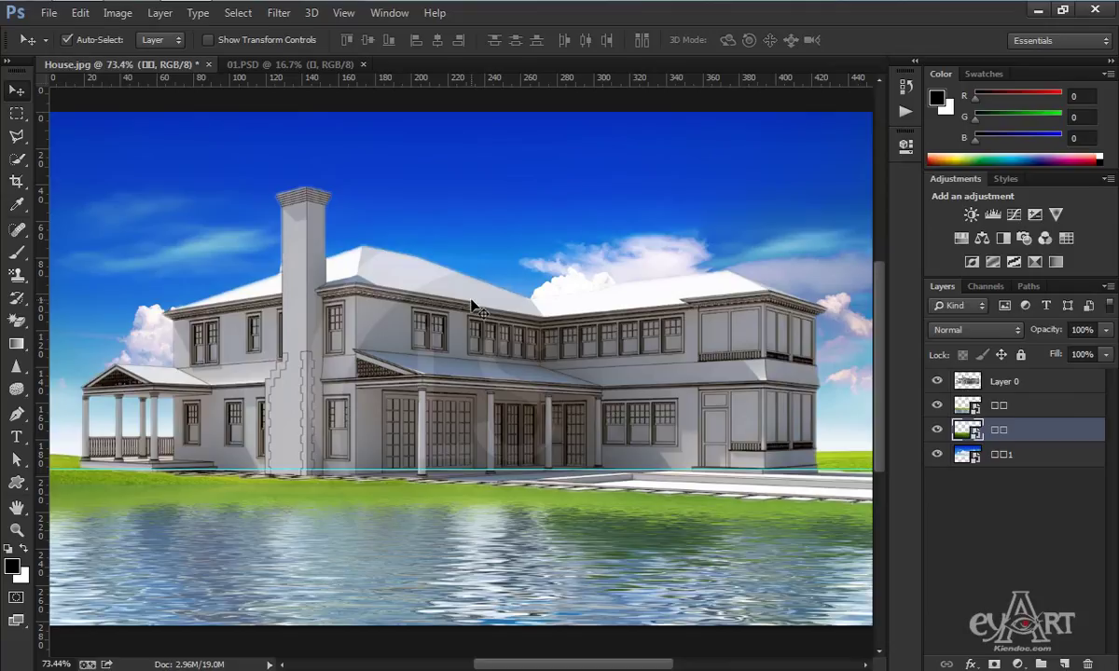
Copy the trees layer from 01.PSD behind the house and slide it sideways
left_click(288, 64)
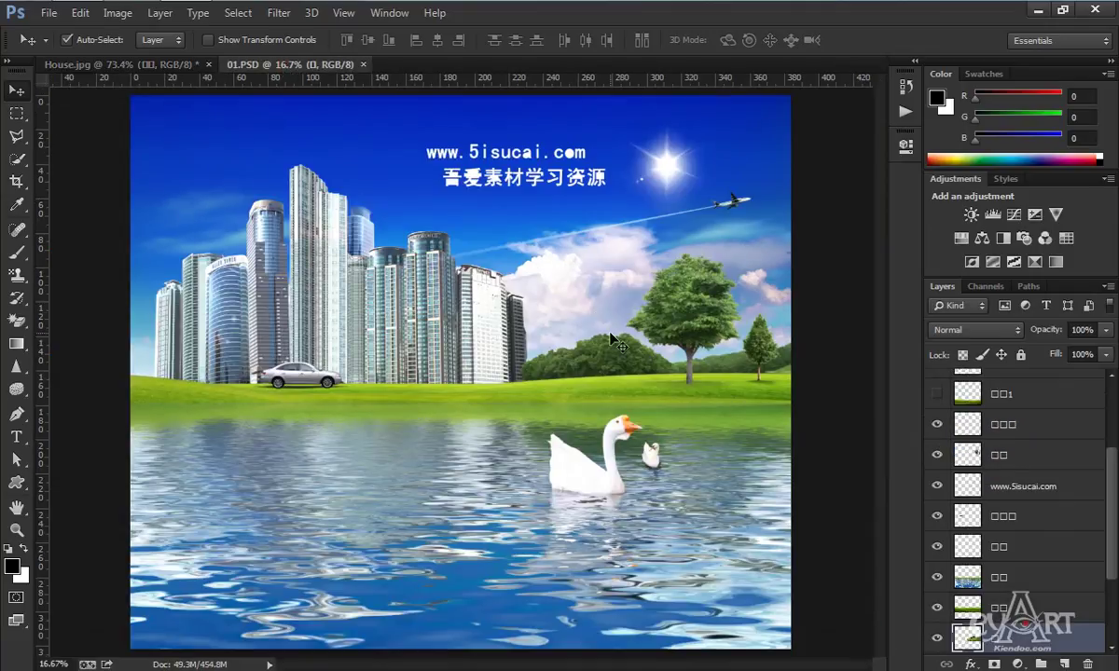
mouse_move(594, 349)
left_mouse_down()
mouse_move(172, 67)
mouse_move(459, 363)
left_mouse_up()
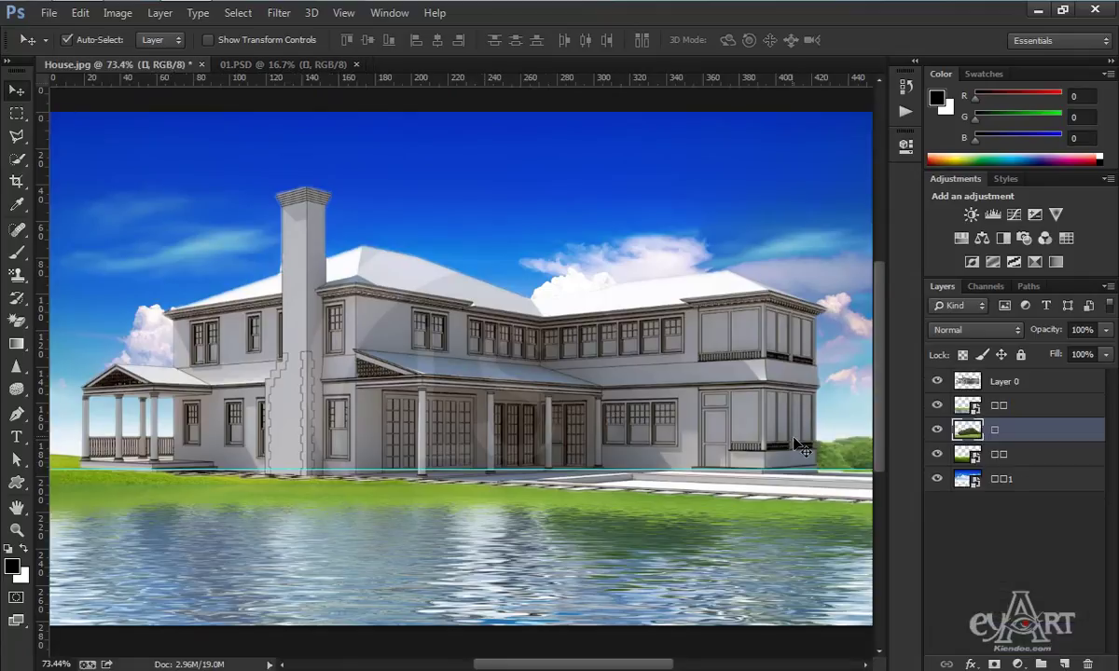
left_click_drag(837, 459, 710, 398)
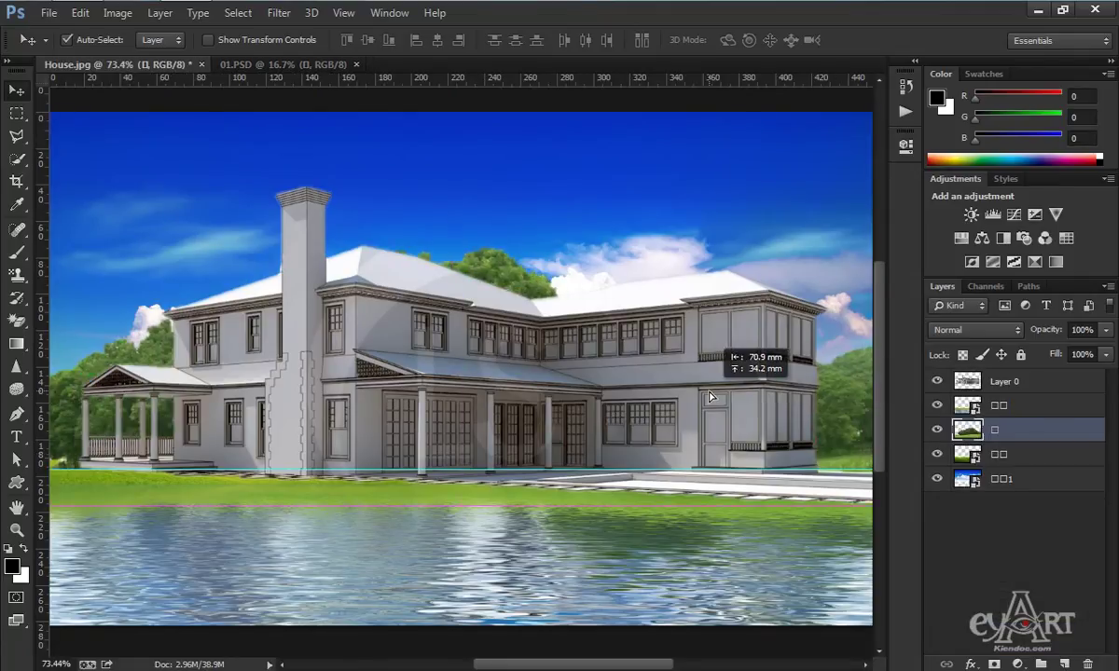
scroll(438, 382, "down", 2)
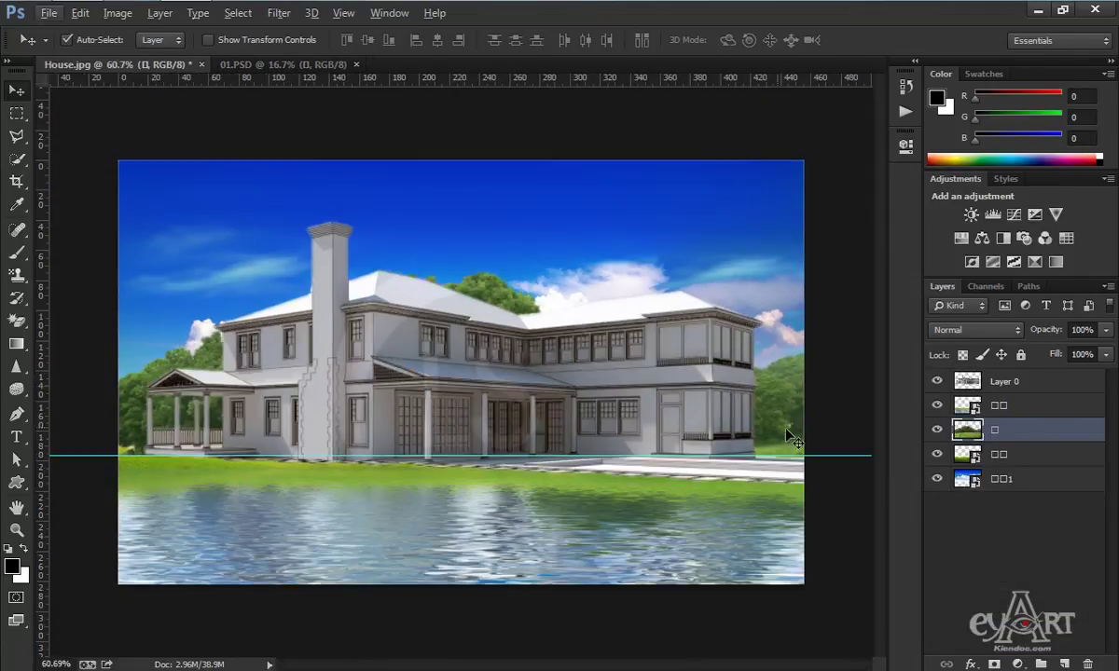
left_click_drag(776, 400, 754, 401)
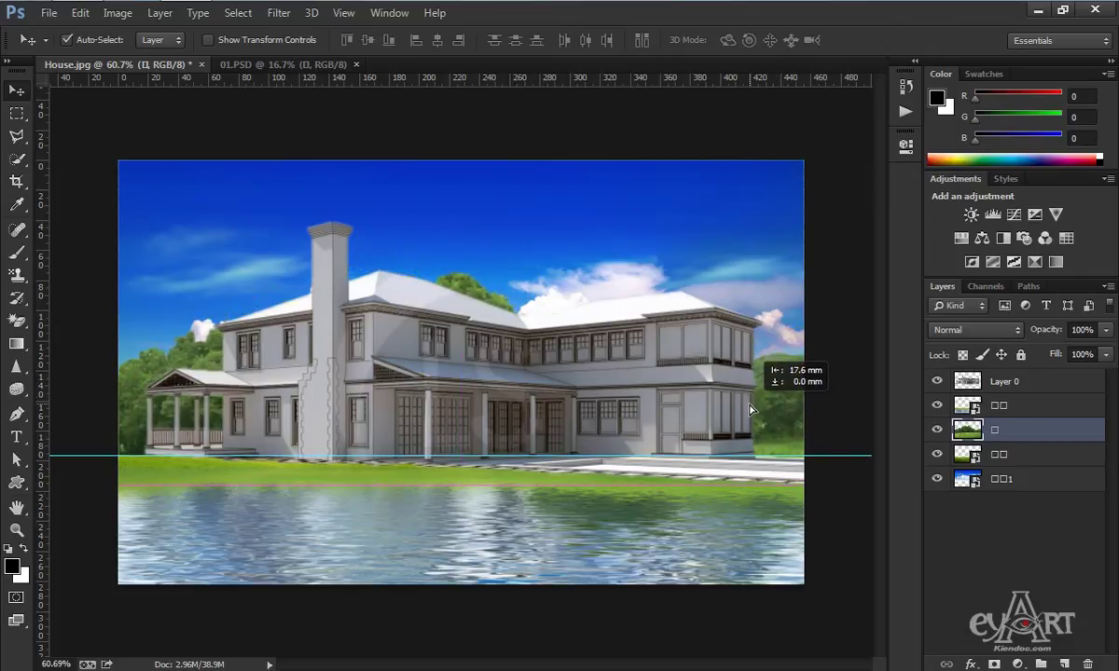
left_click_drag(753, 401, 751, 410)
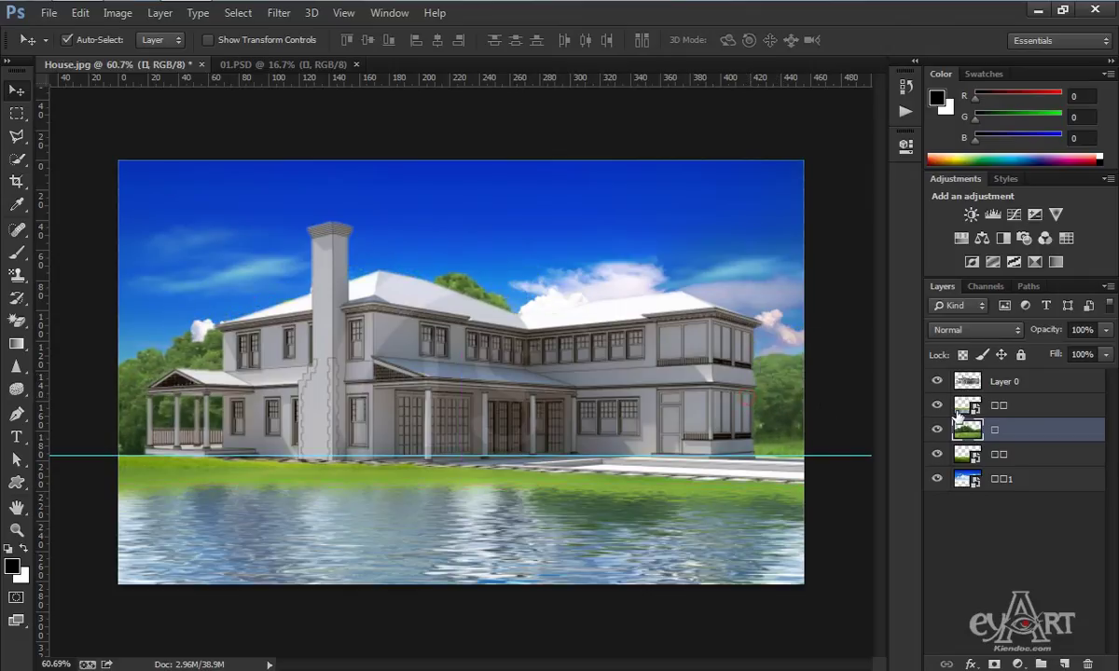
Convert the trees layer to a smart object, scale it to about 115% and move it left behind the house
right_click(1002, 429)
left_click(724, 287)
key("ctrl+t")
key("ctrl+0")
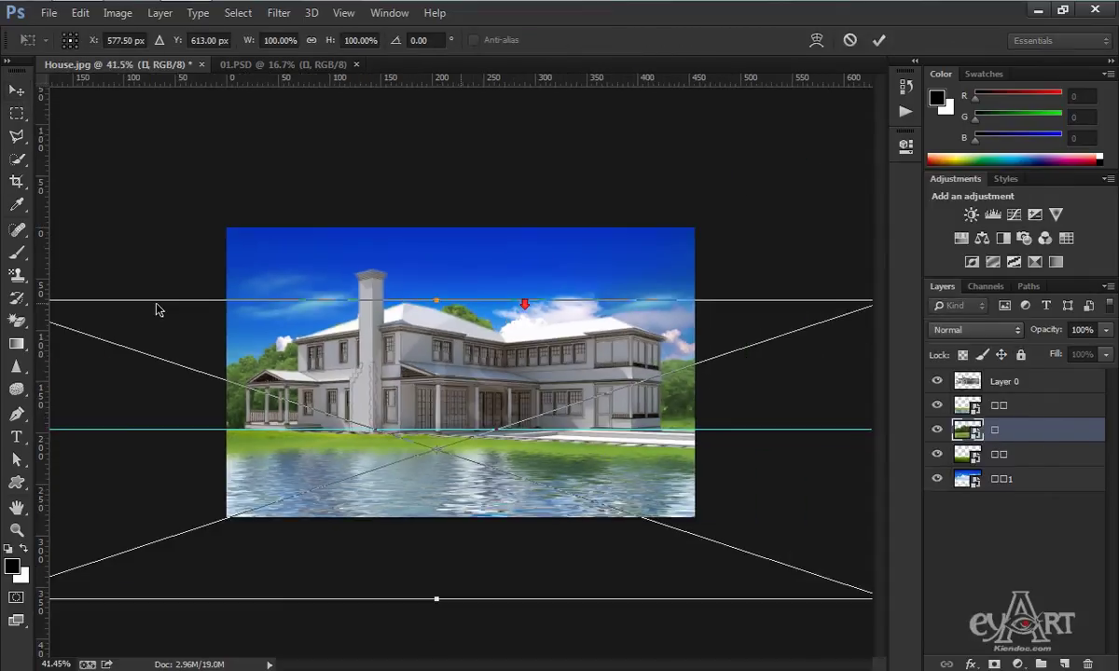
key("ctrl+0")
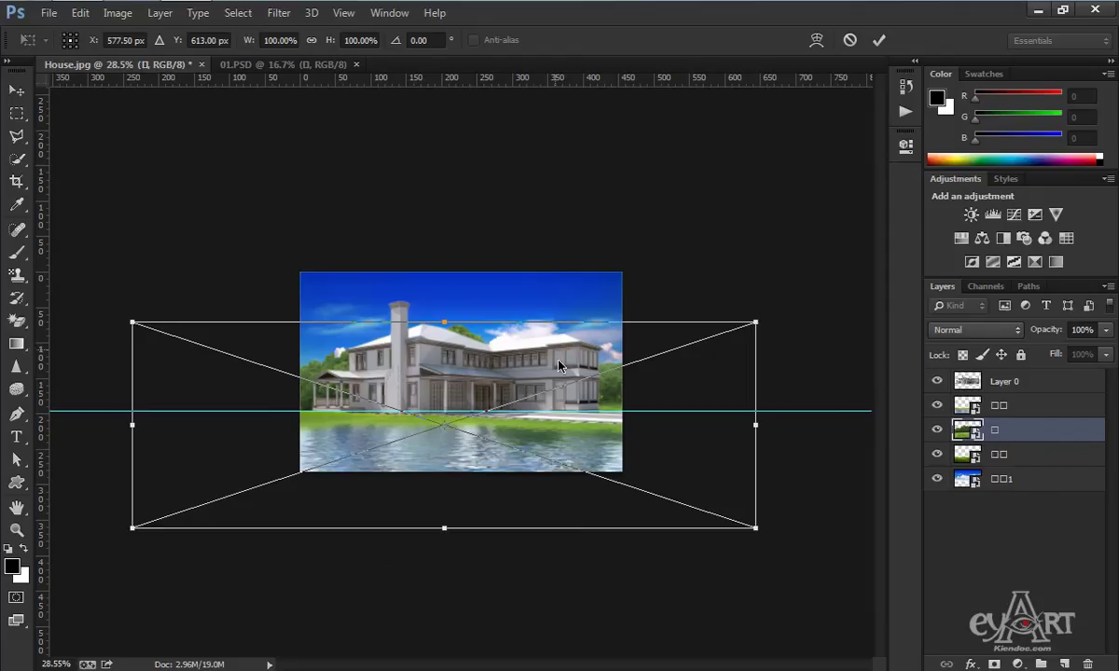
left_click_drag(131, 322, 86, 283)
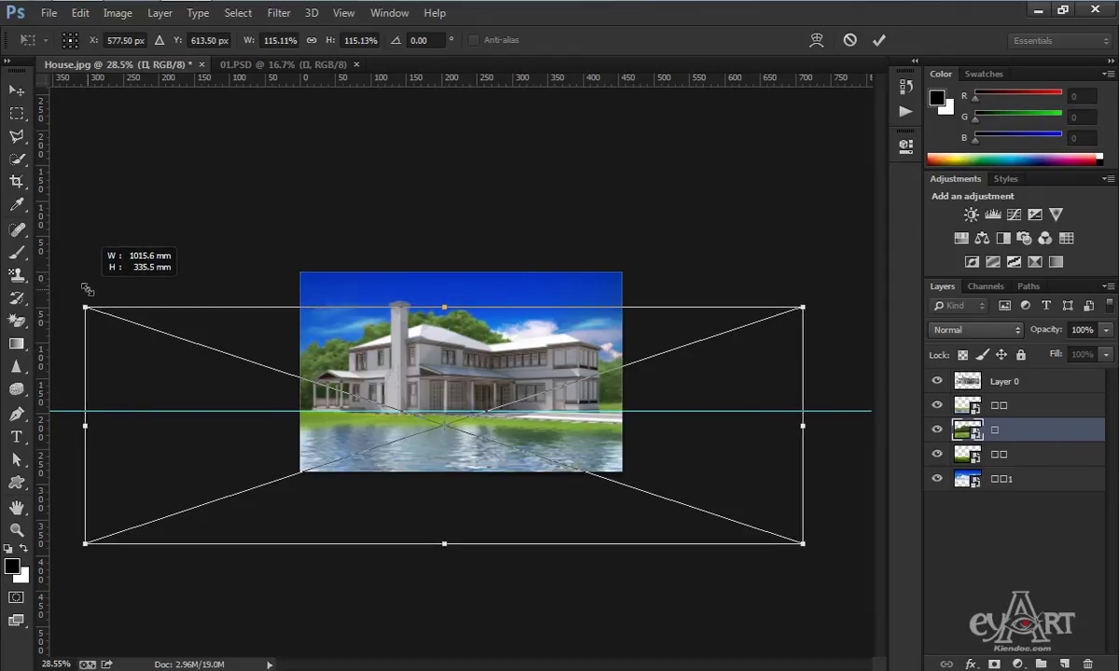
left_click_drag(85, 282, 87, 285)
mouse_move(533, 370)
left_mouse_down()
mouse_move(314, 374)
mouse_move(555, 389)
mouse_move(549, 375)
mouse_move(483, 371)
left_mouse_up()
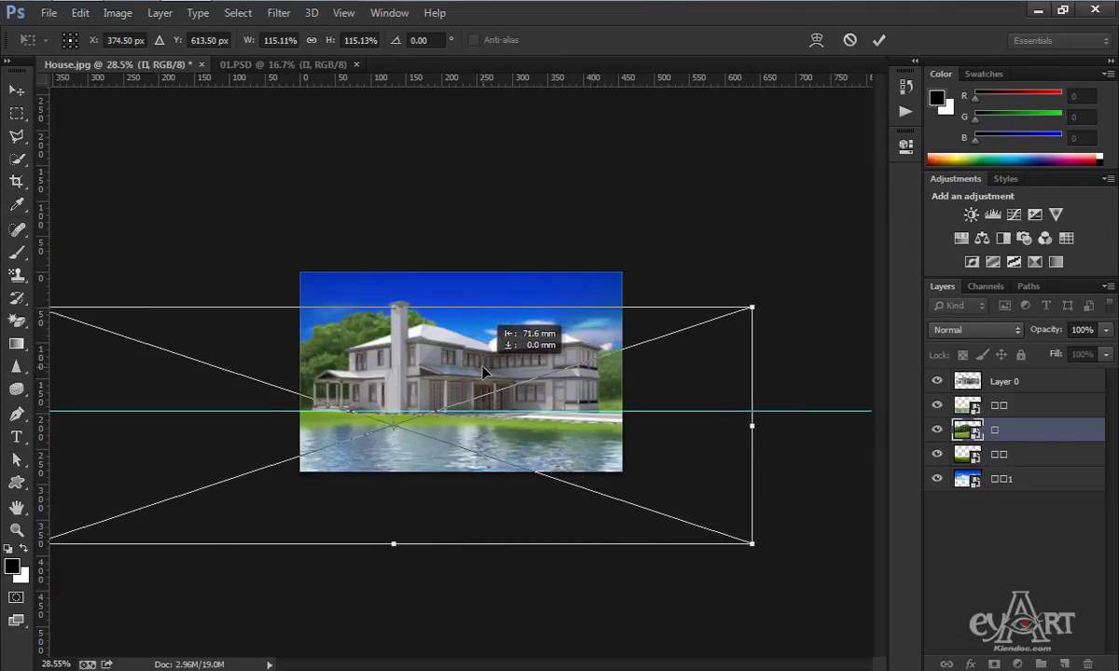
key("Return")
Copy the swan layer from 01.PSD into House.jpg and place it at the top of the layer stack
scroll(520, 382, "up", 5)
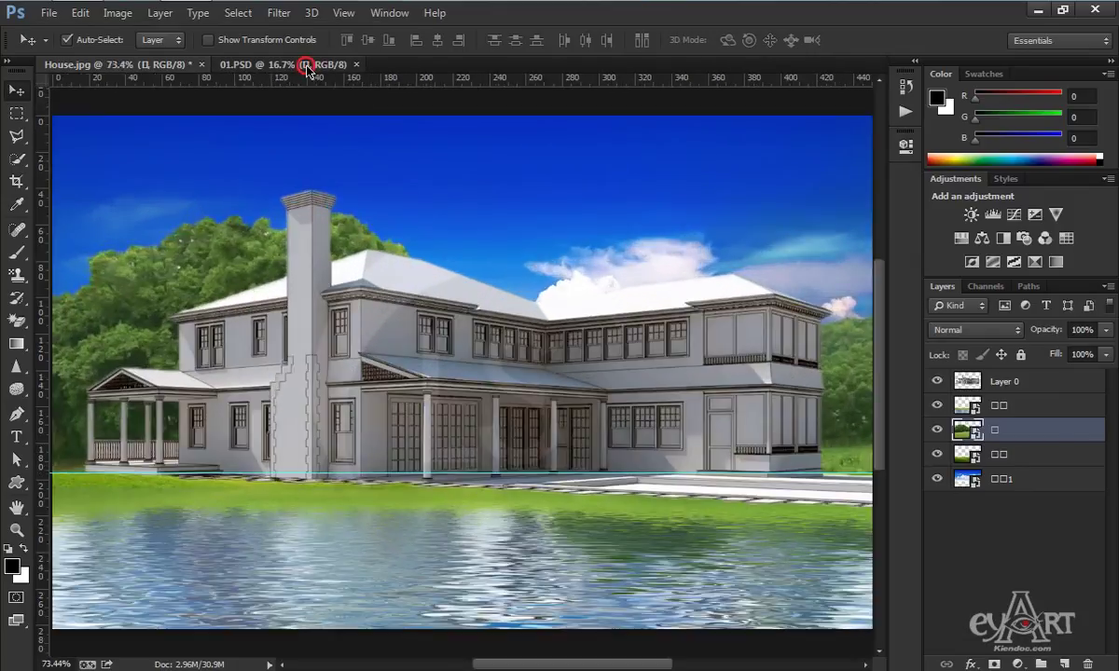
left_click(307, 66)
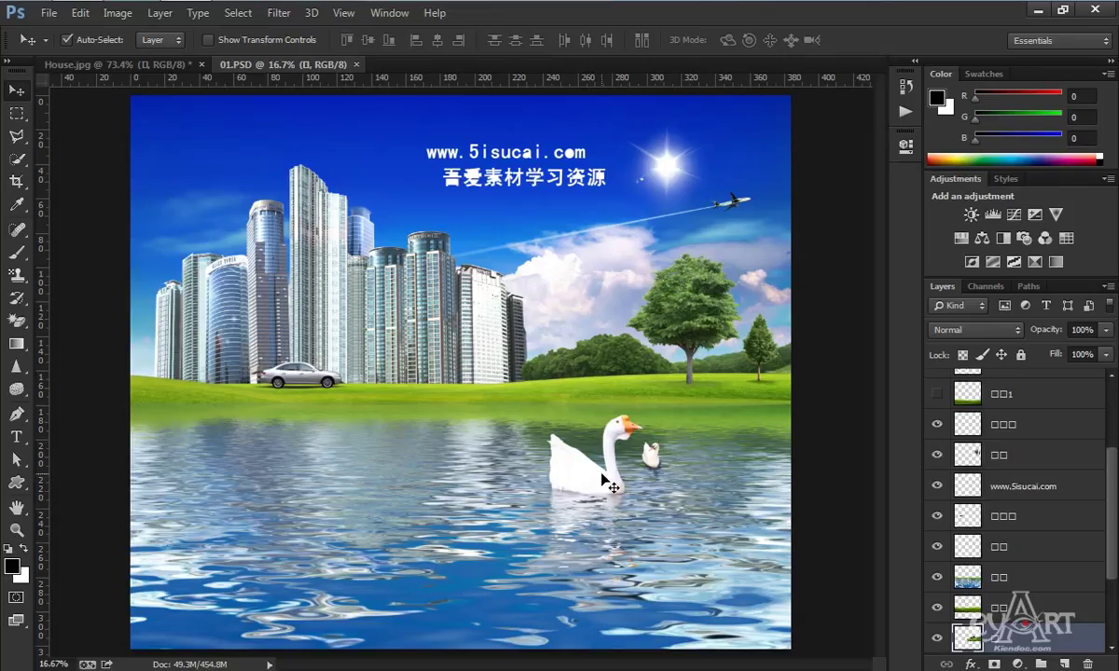
left_click_drag(608, 484, 149, 70)
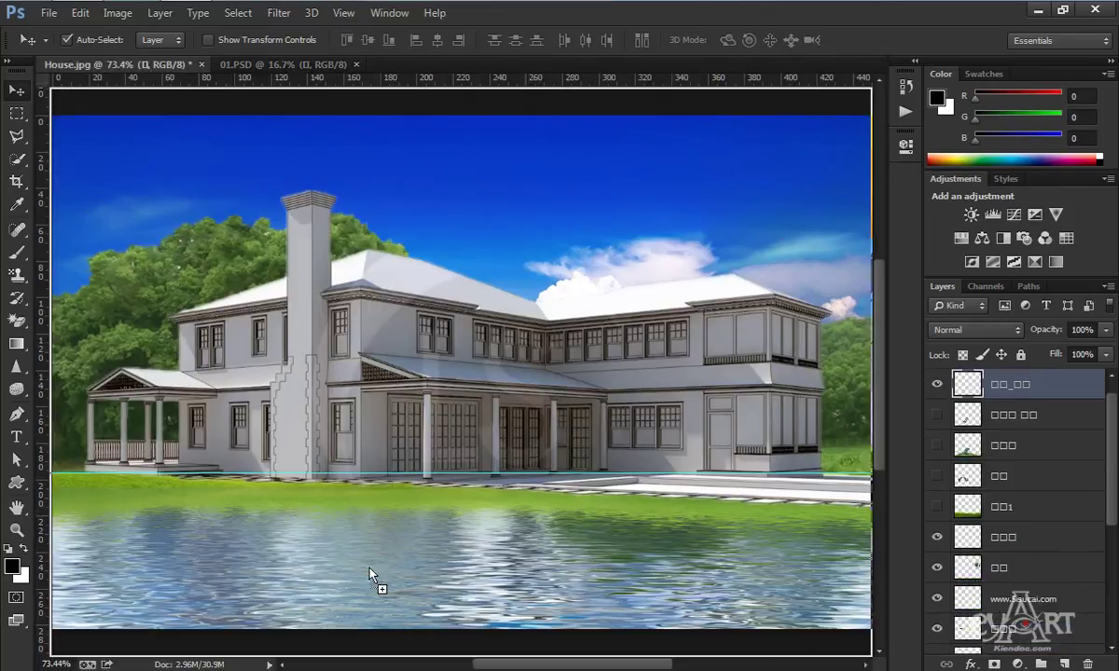
left_click_drag(145, 65, 373, 560)
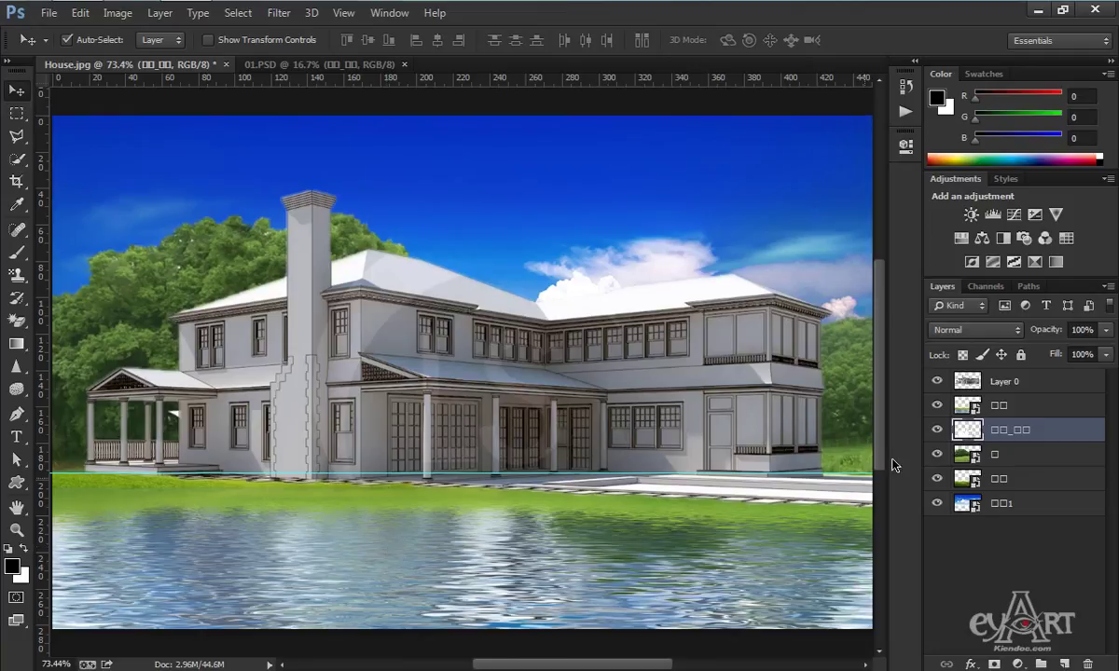
left_click_drag(1026, 430, 1052, 379)
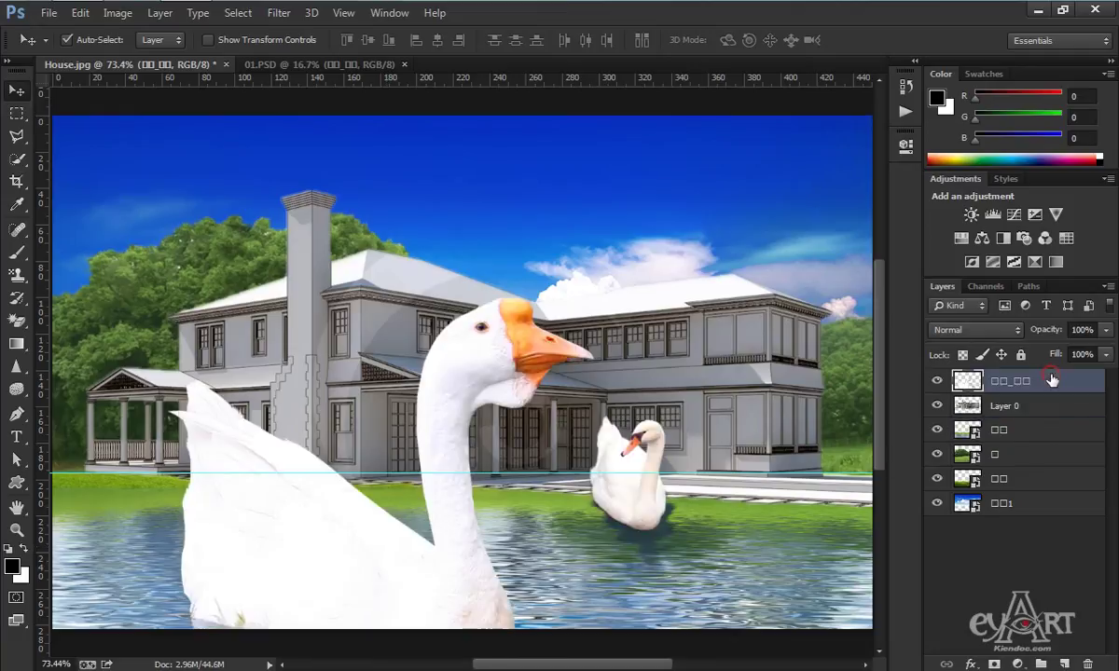
Convert the swan layer to a smart object and scale it to about 13% on the water
right_click(1048, 385)
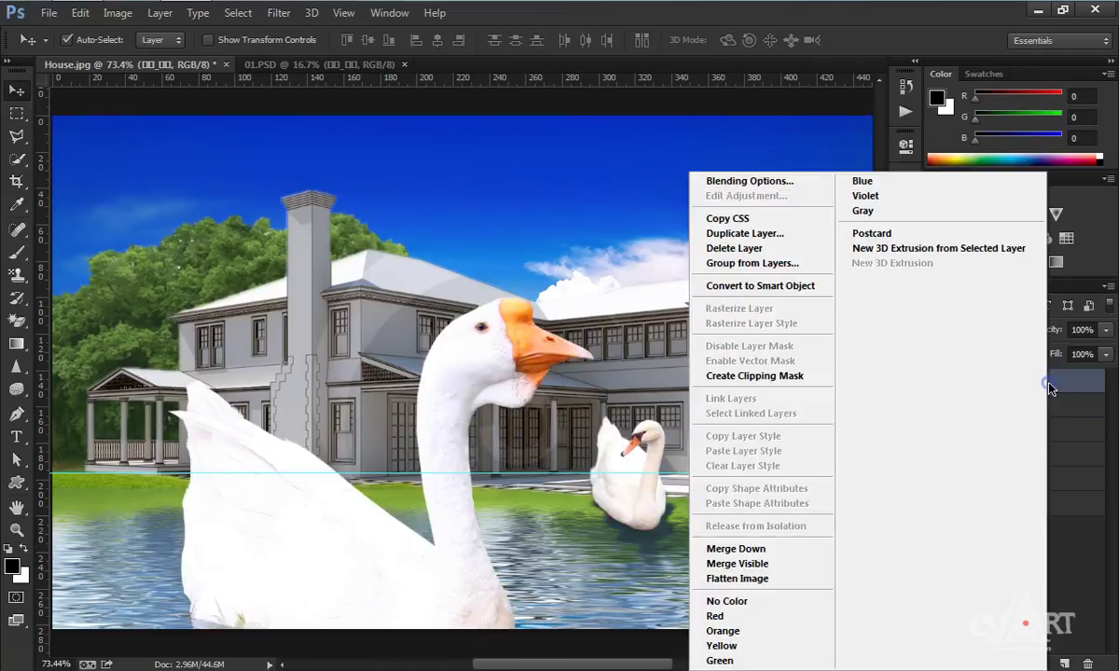
left_click(760, 287)
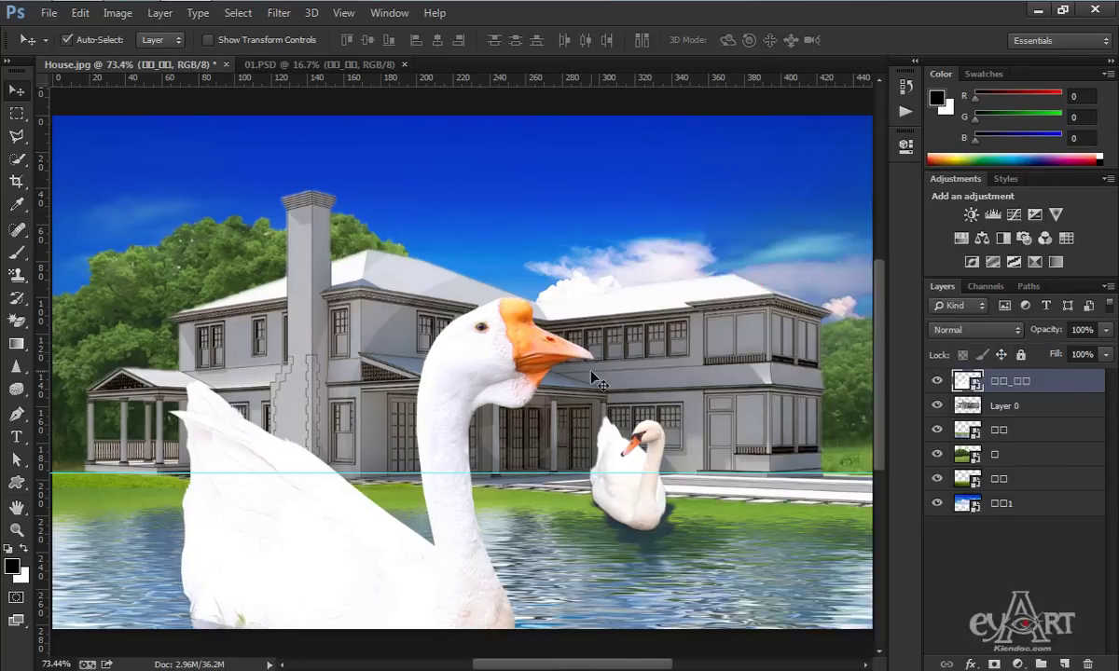
key("ctrl+t")
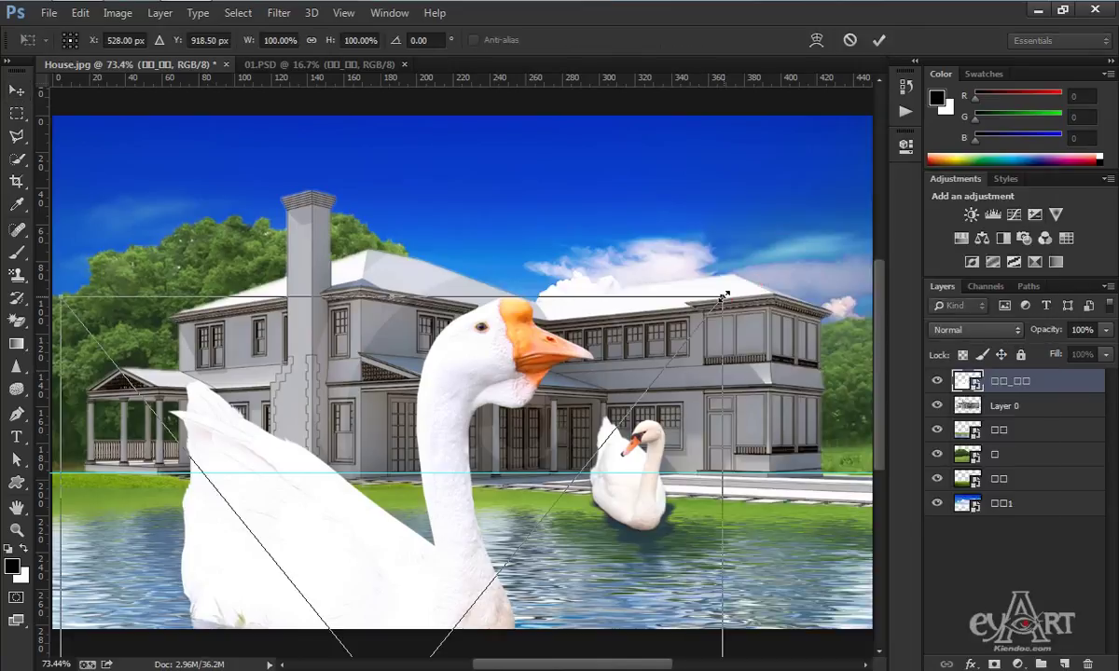
mouse_move(722, 296)
left_mouse_down()
mouse_move(452, 546)
mouse_move(530, 472)
mouse_move(463, 528)
mouse_move(469, 519)
mouse_move(385, 527)
mouse_move(424, 511)
left_mouse_up()
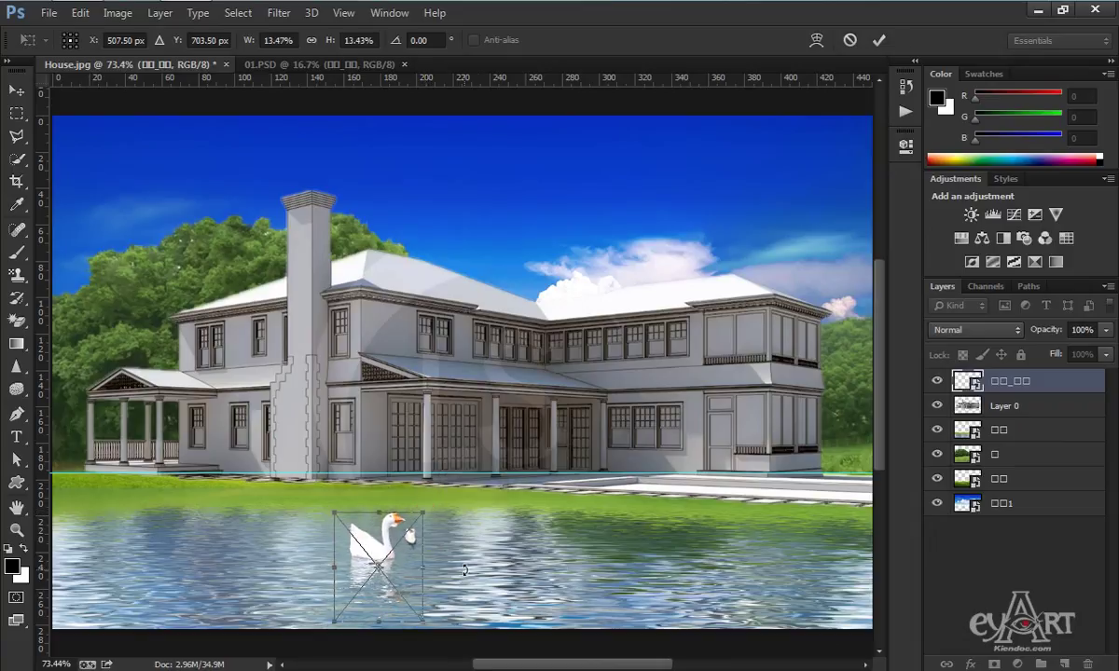
key("Return")
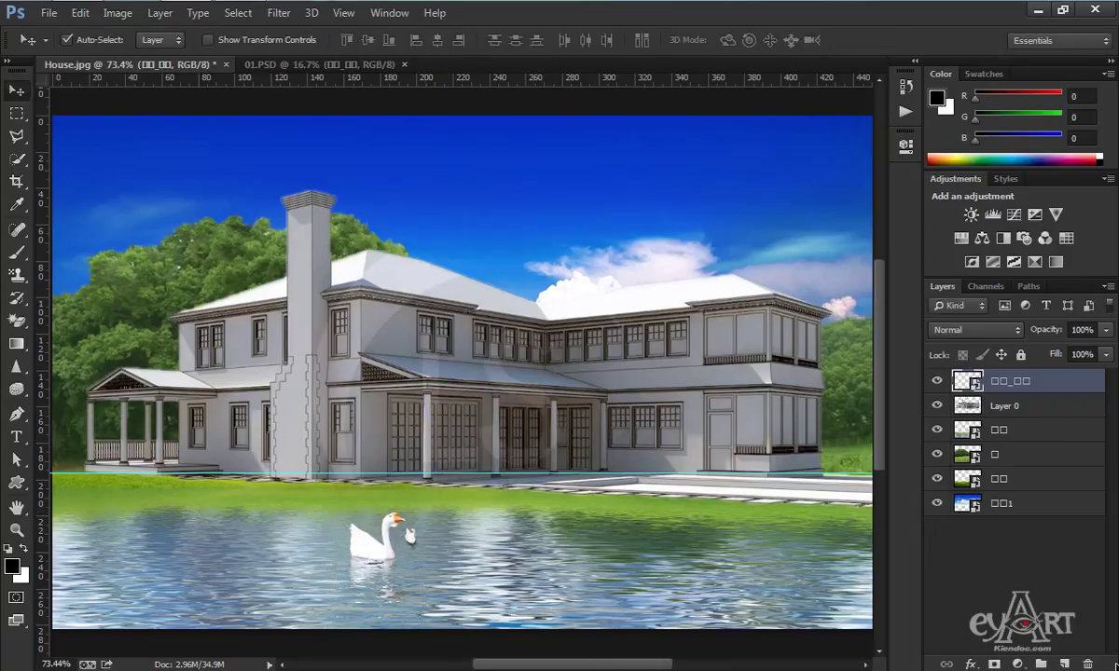
Copy the car layer from 01.PSD into House.jpg and convert it to a smart object
left_click(299, 63)
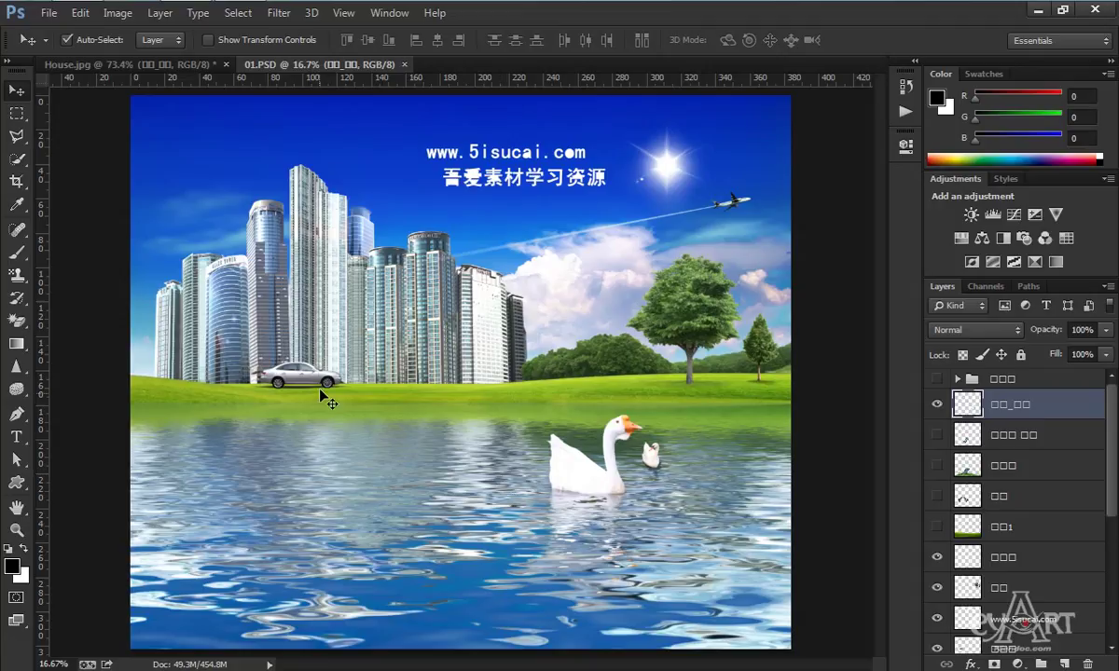
mouse_move(300, 373)
left_mouse_down()
mouse_move(168, 73)
mouse_move(654, 507)
left_mouse_up()
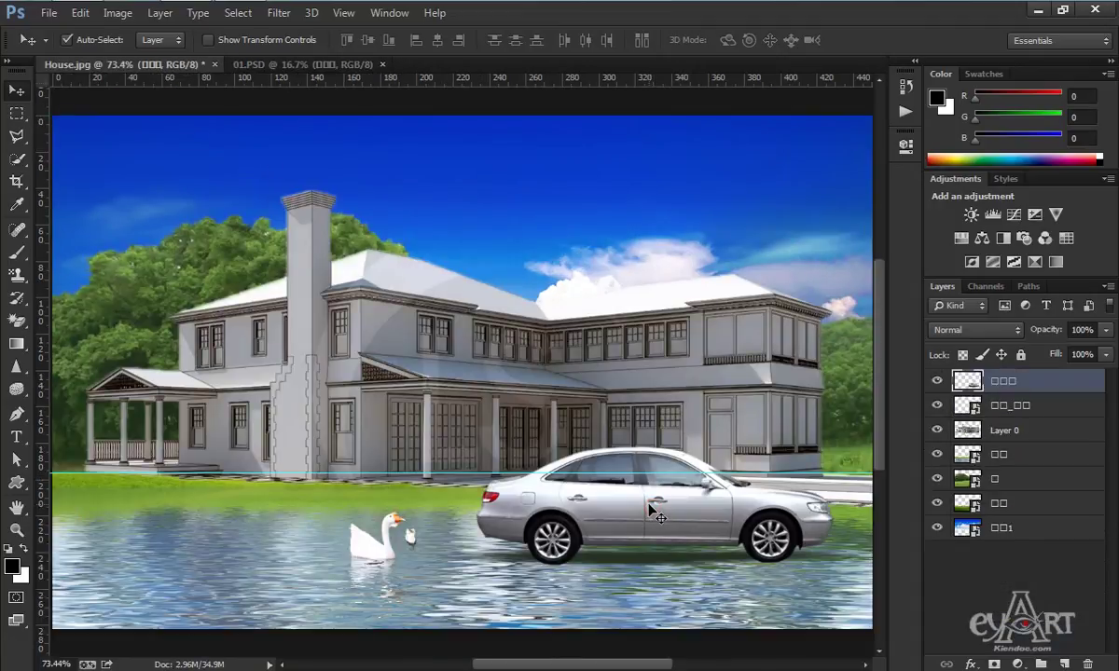
right_click(1001, 383)
left_click(710, 271)
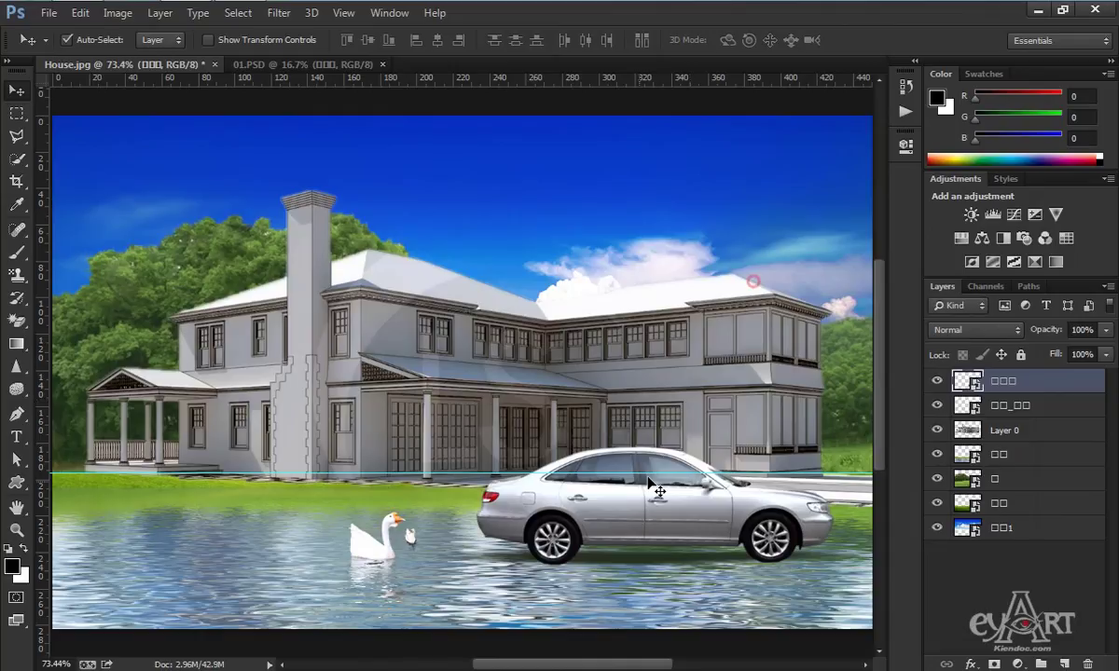
Scale the car to roughly 24% and park it on the road right of the house
key("ctrl+t")
left_click_drag(431, 450, 589, 491, "shift")
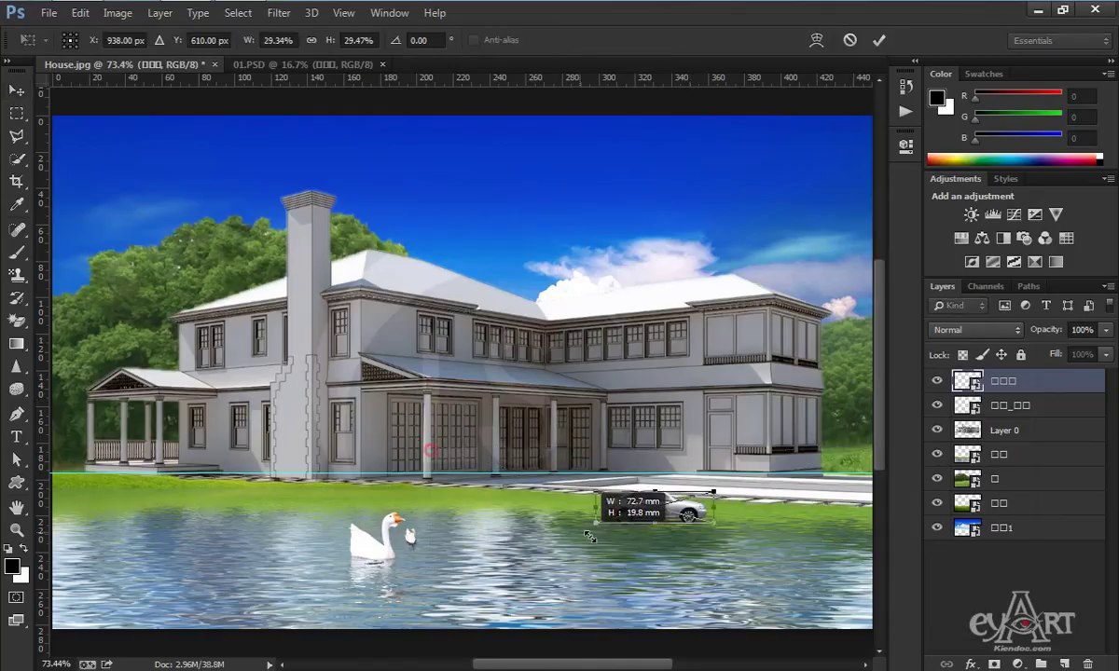
left_click_drag(671, 498, 710, 457)
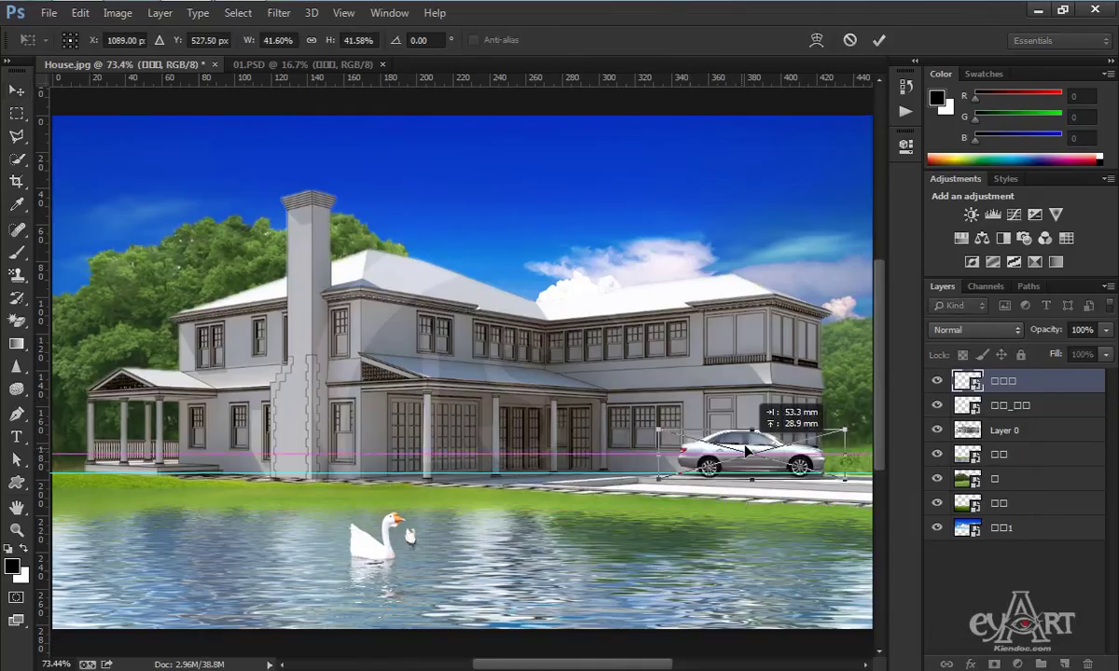
left_click_drag(710, 457, 763, 447)
mouse_move(669, 442)
left_mouse_down()
mouse_move(762, 470)
mouse_move(693, 473)
mouse_move(764, 470)
left_mouse_up()
key("Return")
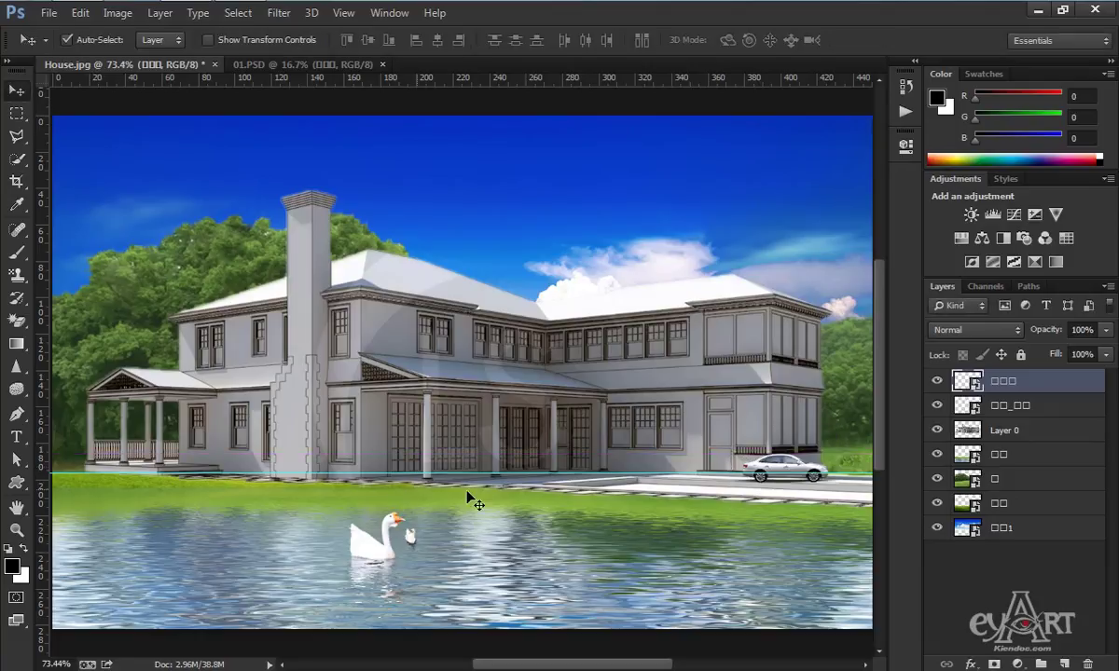
Hide the cyan horizontal guide line with Ctrl+H
key("ctrl+h")
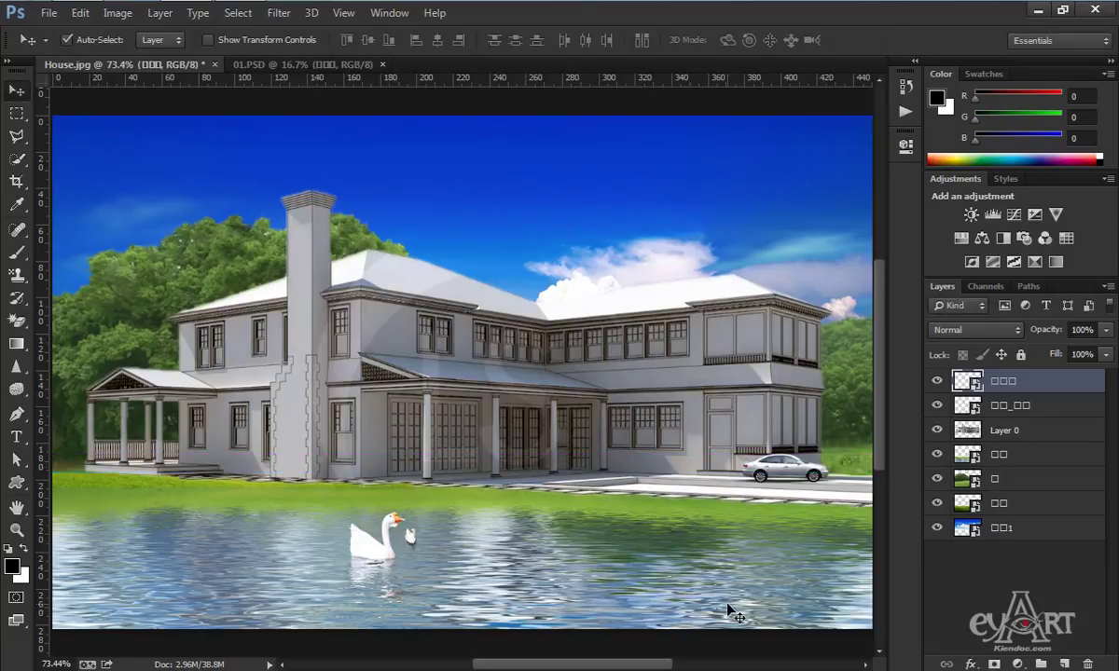